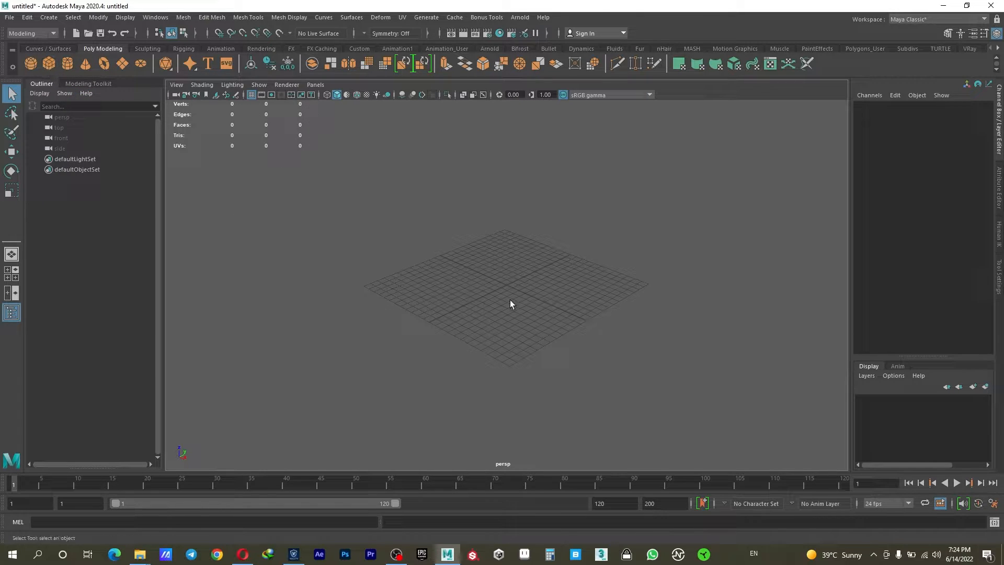
- Create a polygon cube, frame it in the view, and move it up along Z by about 0.07
scroll(504, 298, "up", 5)
left_click(48, 64)
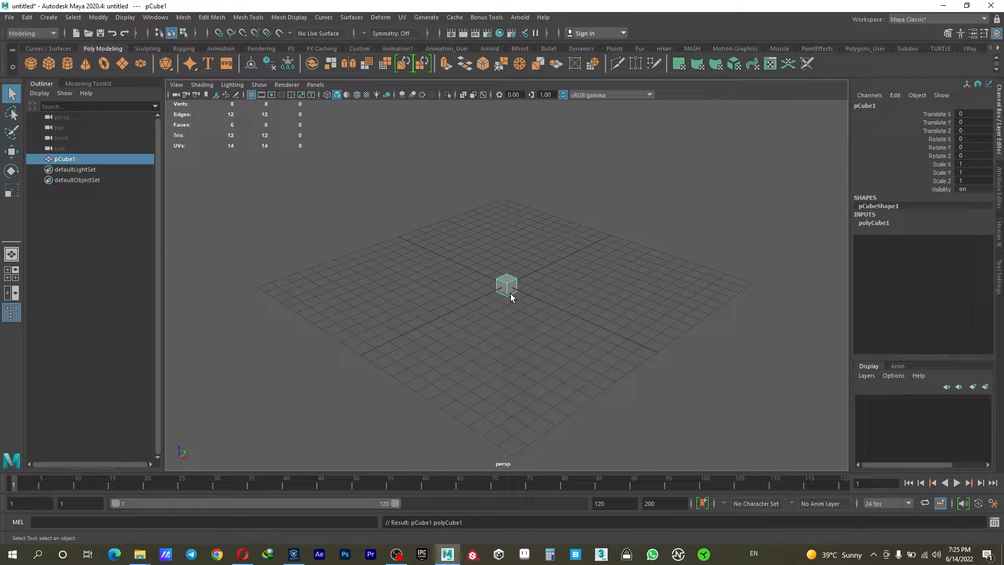
key("w")
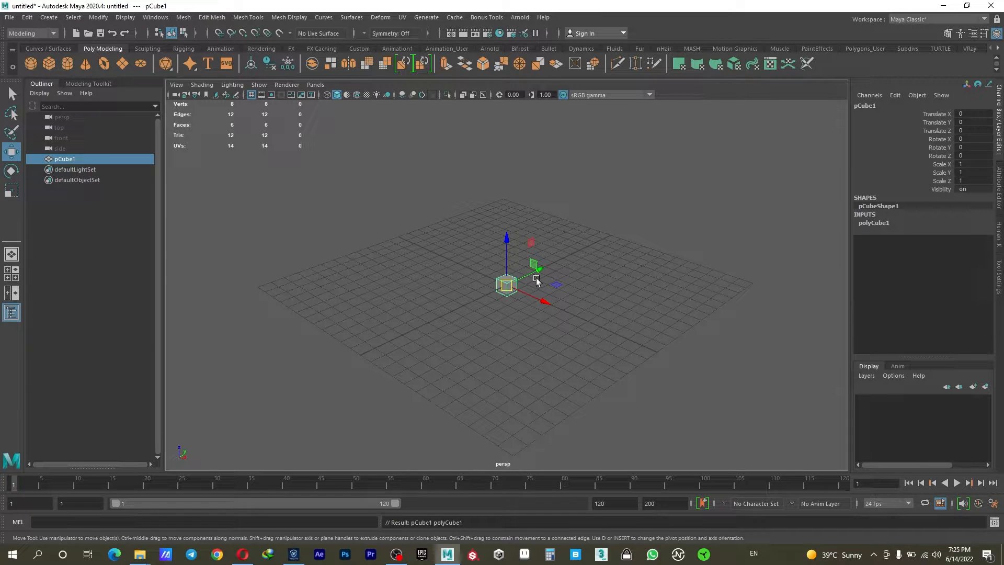
key("f")
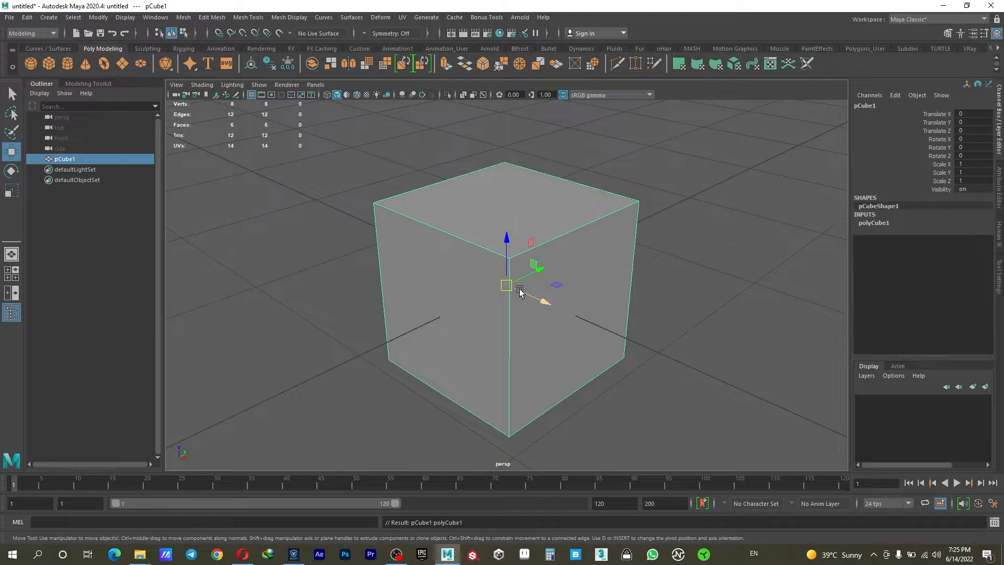
left_click_drag(433, 251, 580, 323, "alt")
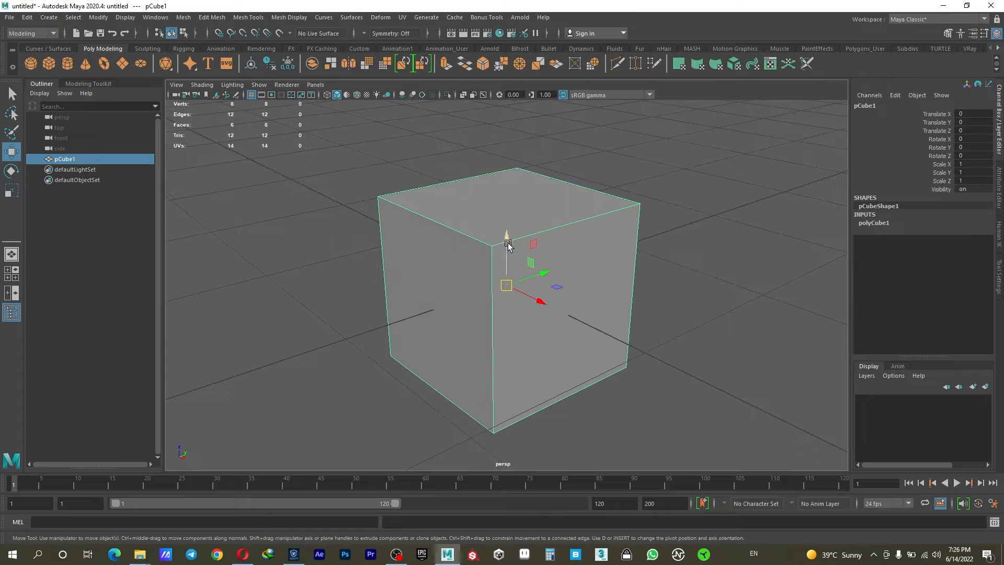
left_click_drag(506, 236, 547, 329)
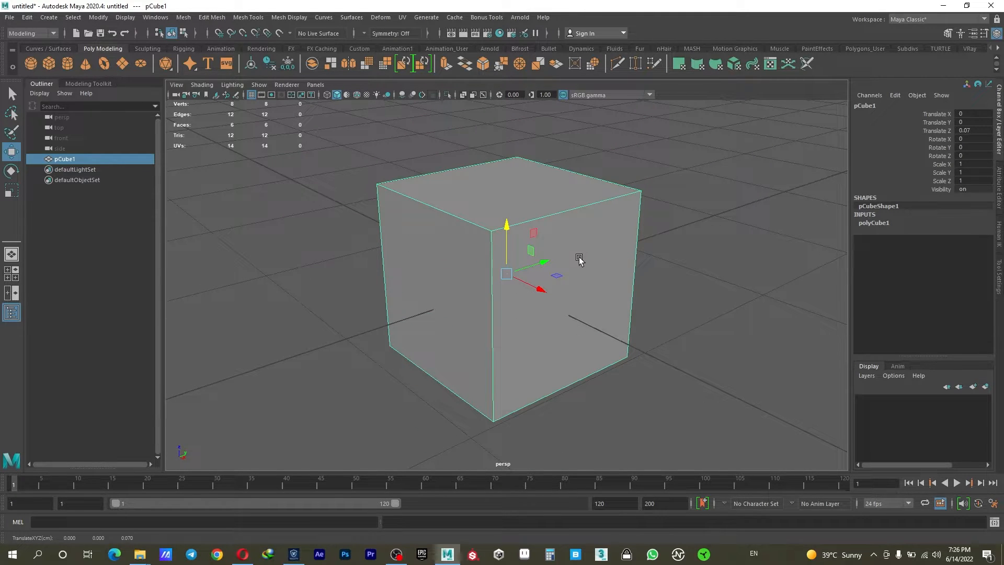
- Try rotating the cube about -13 degrees around Z and scaling it to about 1.9 in X, 2.16 in Y and 1.37 in Z
key("e")
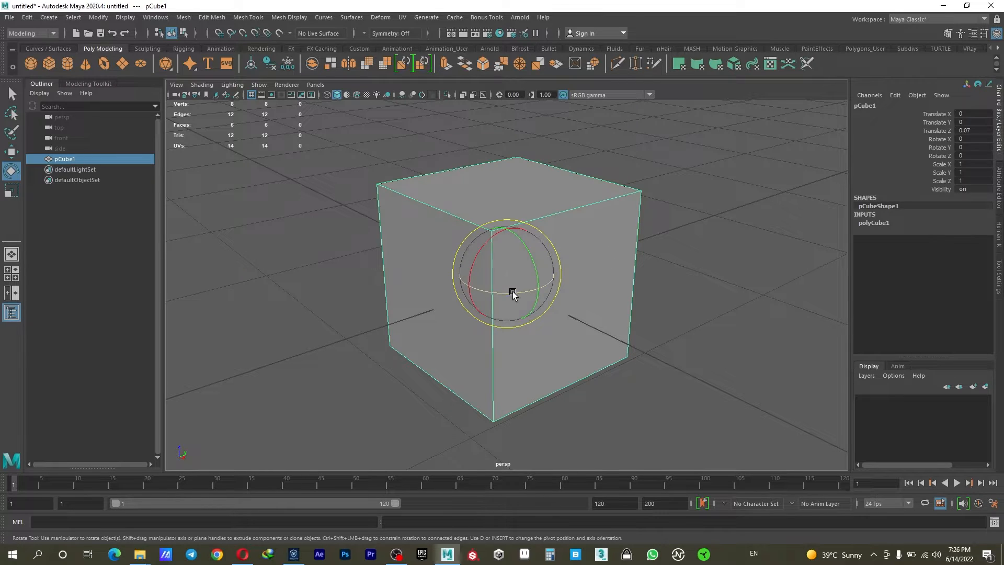
mouse_move(513, 292)
left_mouse_down()
mouse_move(454, 293)
mouse_move(538, 284)
mouse_move(501, 292)
left_mouse_up()
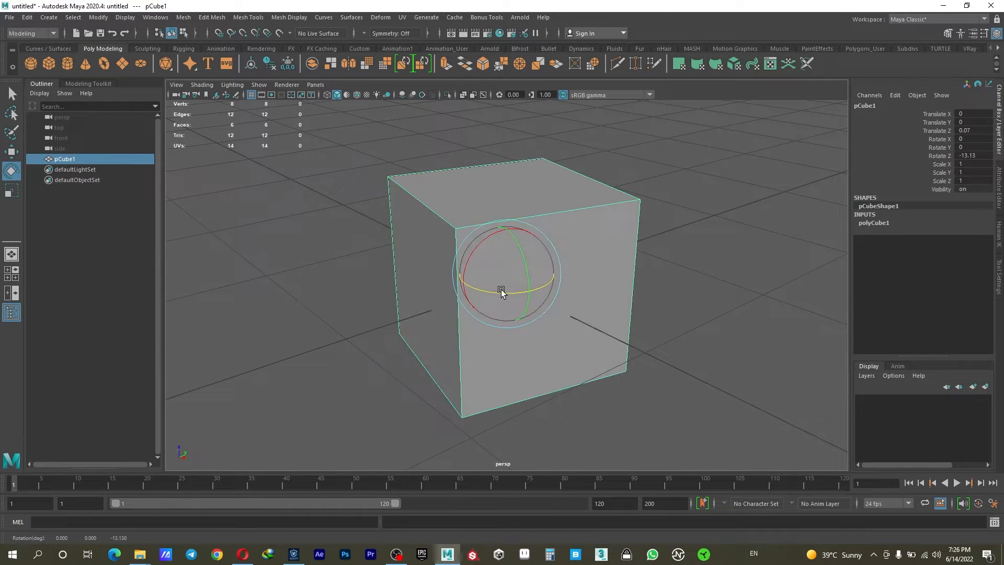
key("r")
left_click_drag(547, 268, 596, 251)
left_click_drag(505, 228, 504, 207)
left_click_drag(529, 291, 556, 326)
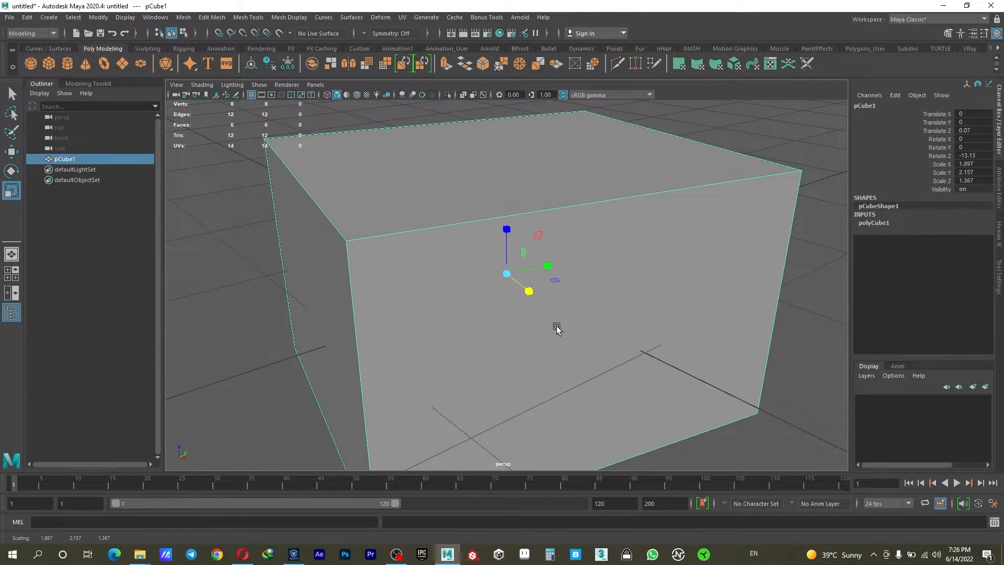
- Undo the cube's three scale changes and its rotation
key("ctrl+z")
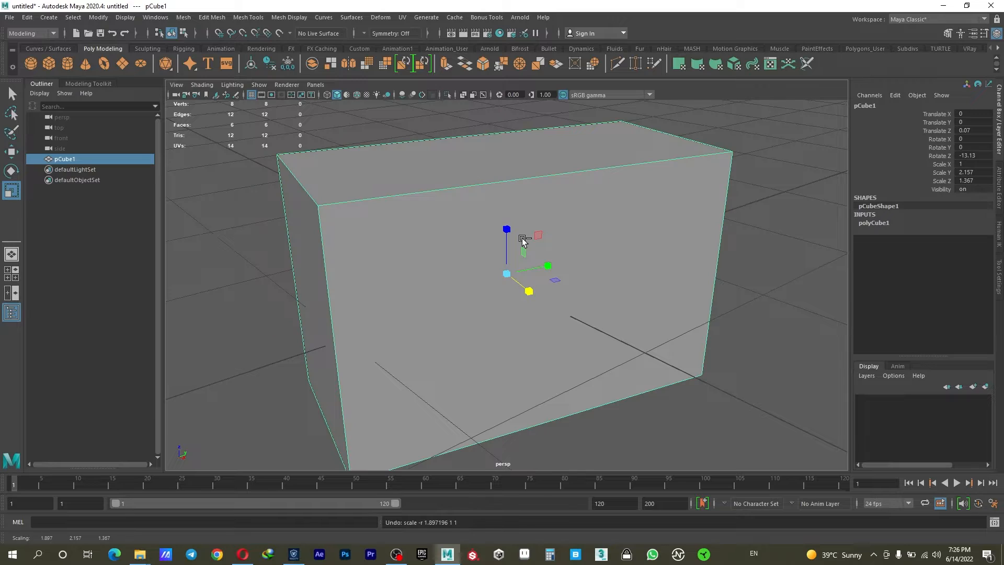
key("ctrl+z")
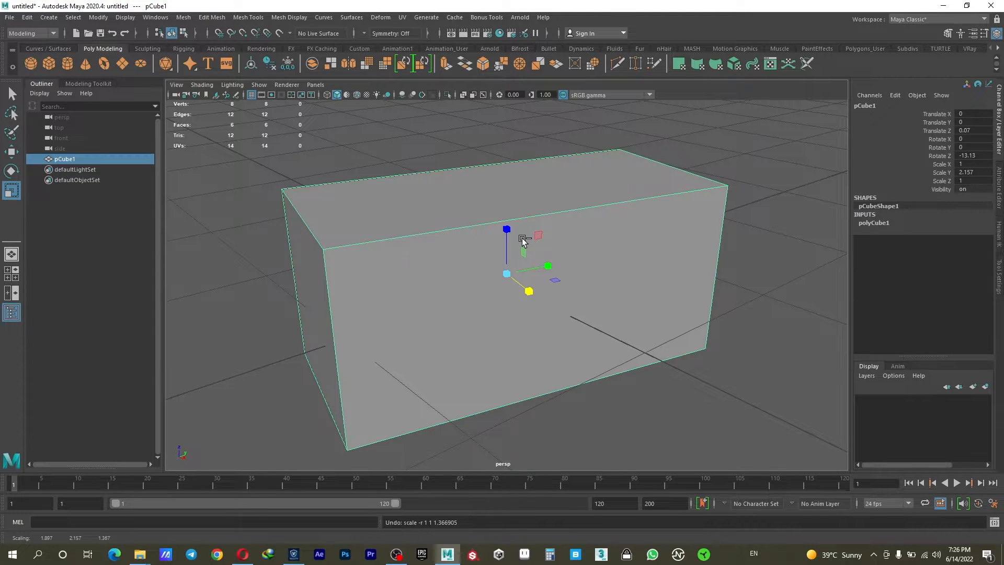
key("ctrl+z")
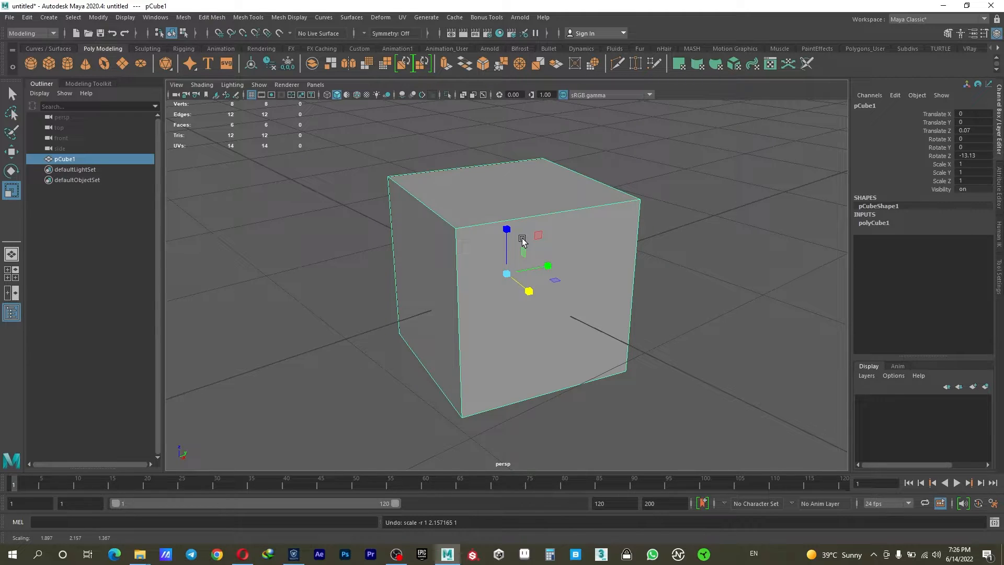
key("ctrl+z")
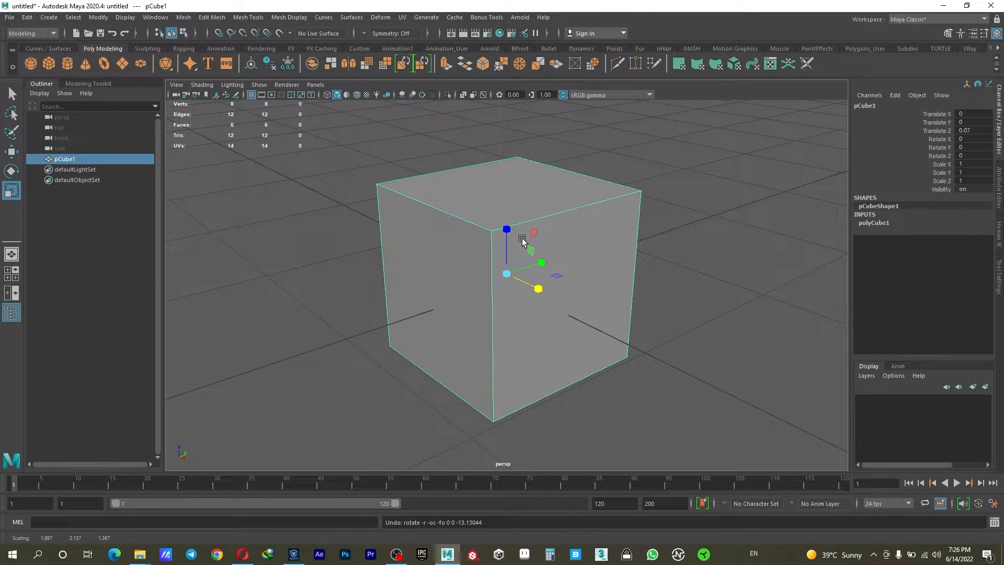
- Raise the cube along Z to about 0.506, keeping it in object mode
key("w")
left_click_drag(504, 224, 518, 152)
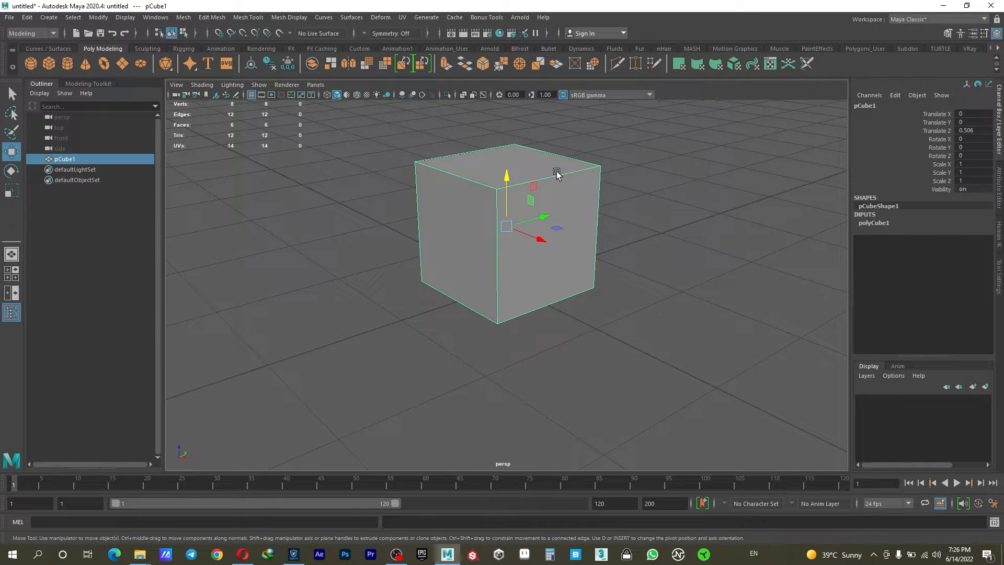
right_click(521, 155)
right_click_drag(522, 155, 552, 144)
- Switch the cube to face selection and select the side face facing positive X
right_click(500, 170)
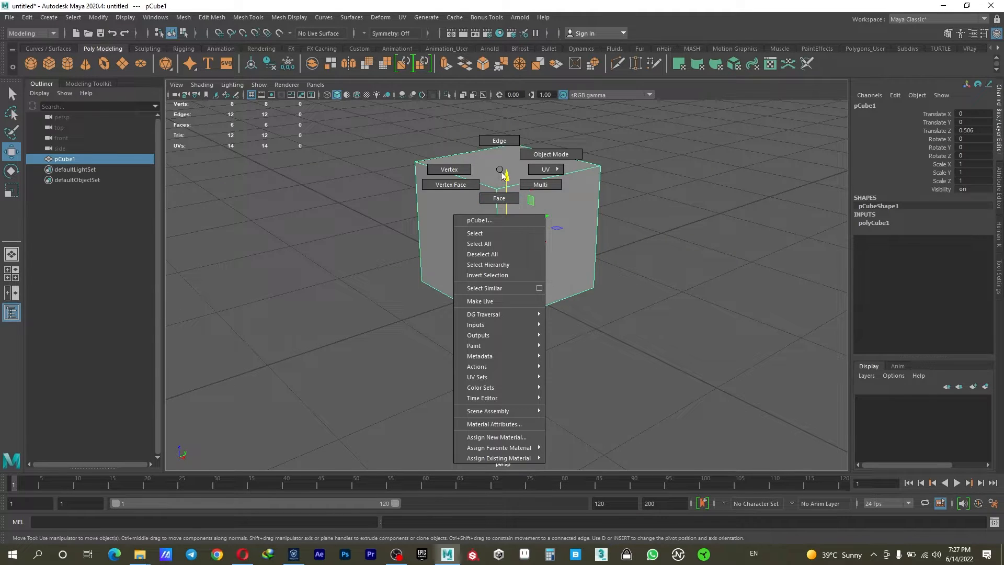
mouse_move(499, 189)
right_mouse_down()
mouse_move(502, 173)
mouse_move(501, 200)
mouse_move(501, 172)
mouse_move(496, 201)
right_mouse_up()
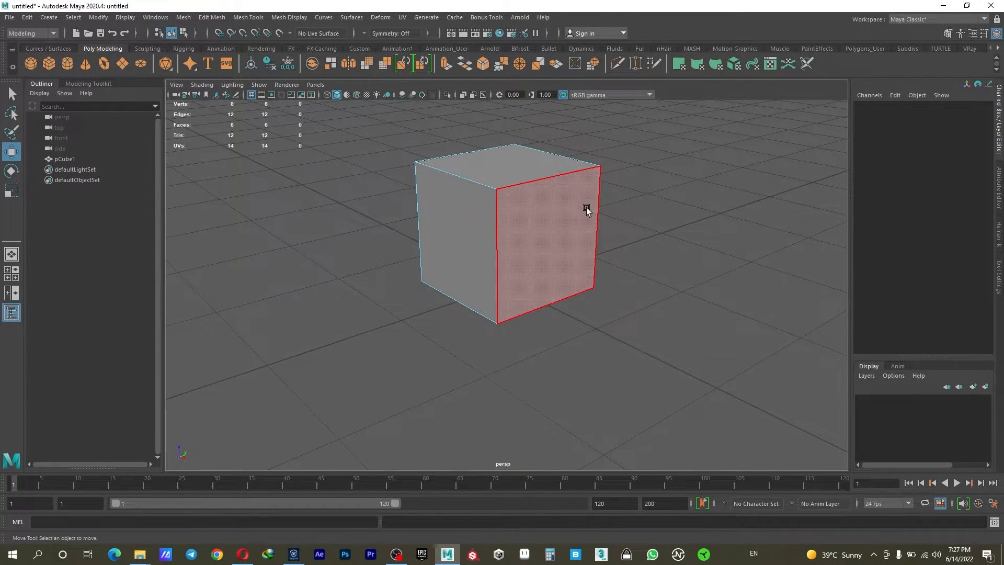
left_click_drag(467, 216, 553, 252, "alt")
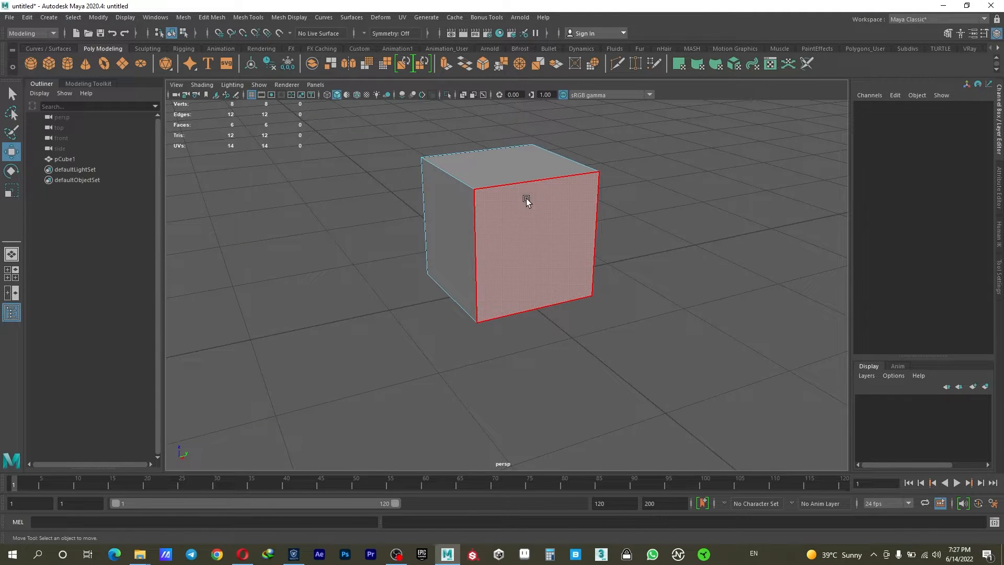
left_click(538, 251)
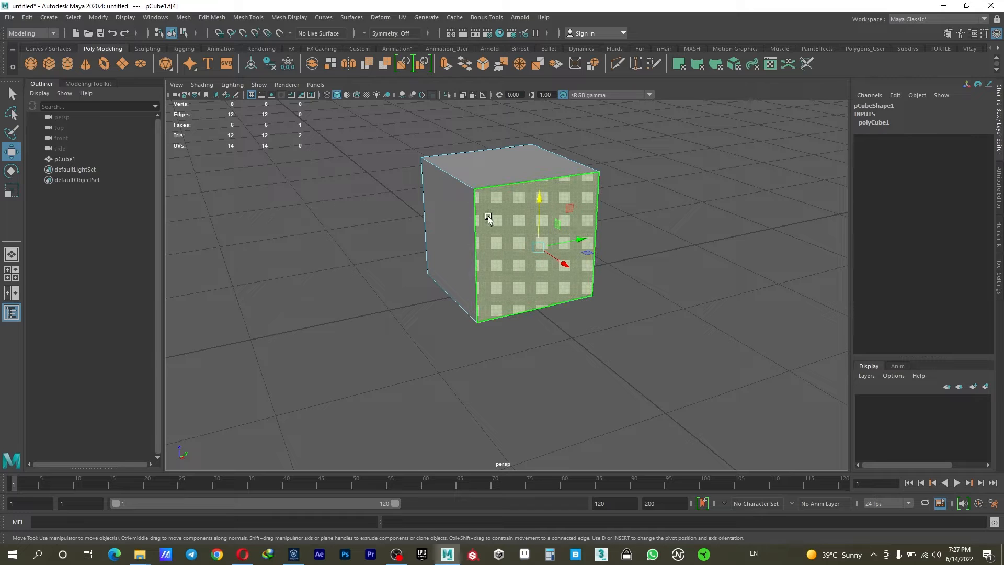
left_click_drag(576, 327, 556, 379, "alt")
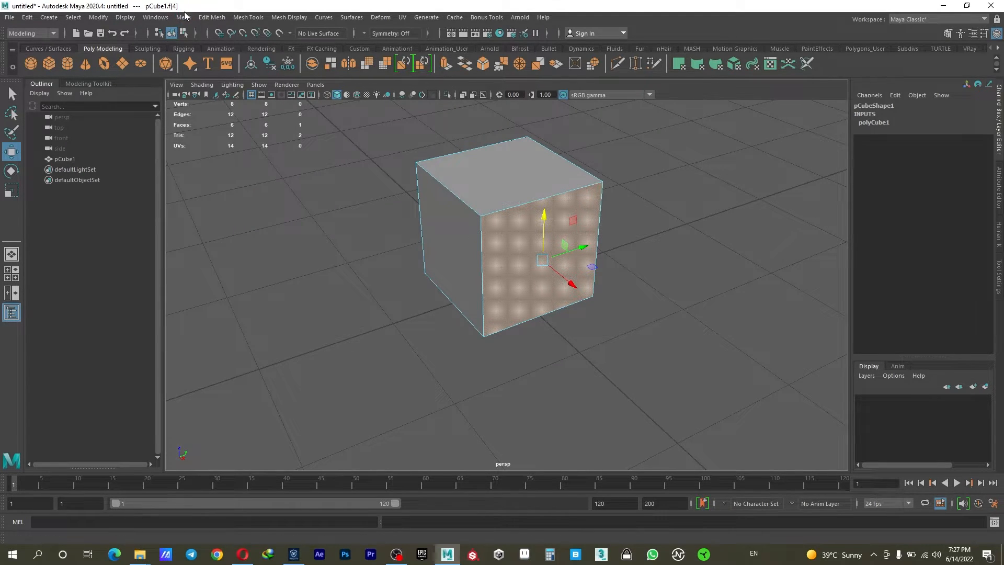
- Extrude the selected side face outward by about 0.694 and scale the extruded face uniformly to 0.7
left_click(203, 18)
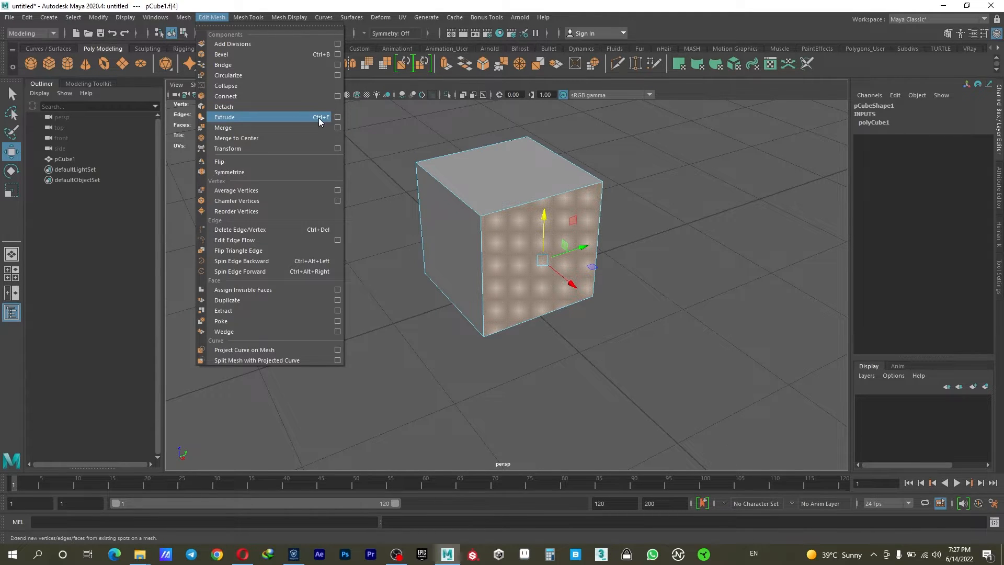
left_click(225, 117)
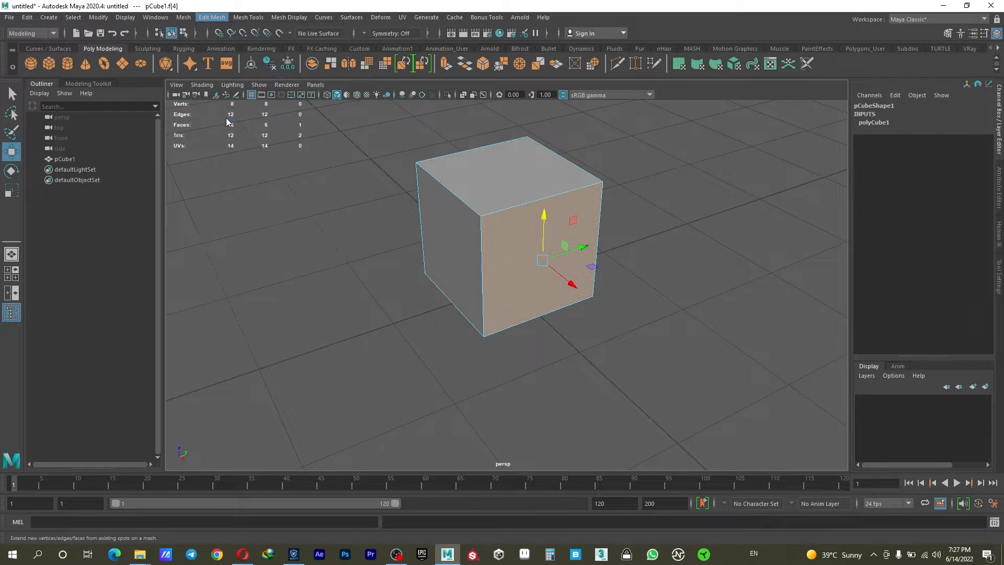
mouse_move(487, 294)
left_mouse_down("alt")
mouse_move(511, 314)
mouse_move(487, 296)
mouse_move(484, 309)
left_mouse_up("alt")
scroll(553, 316, "up", 2)
left_click_drag(587, 270, 645, 341)
scroll(628, 332, "down", 2)
left_click_drag(586, 312, 596, 236, "alt")
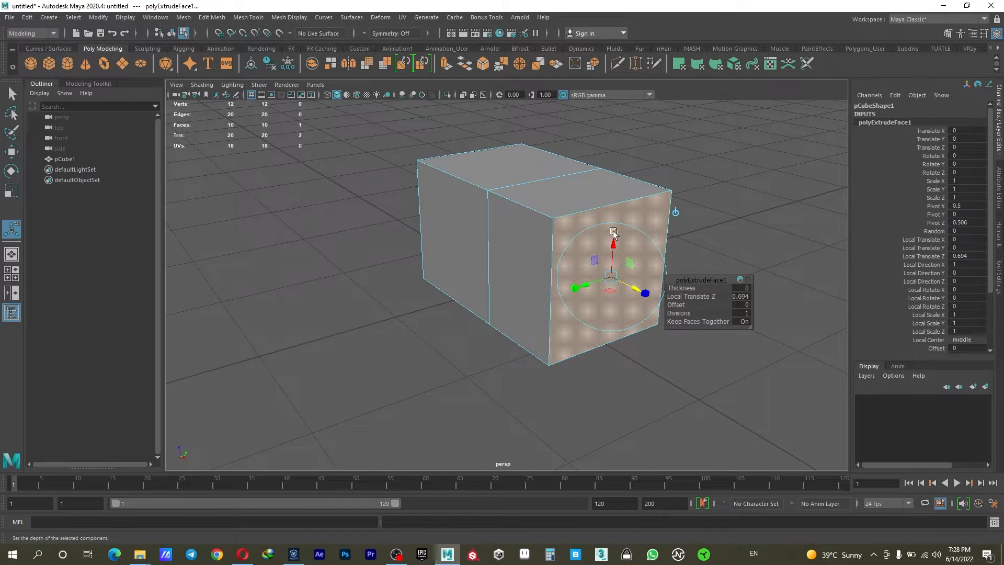
left_click(614, 232)
mouse_move(612, 279)
left_mouse_down()
mouse_move(601, 284)
mouse_move(630, 276)
mouse_move(605, 280)
left_mouse_up()
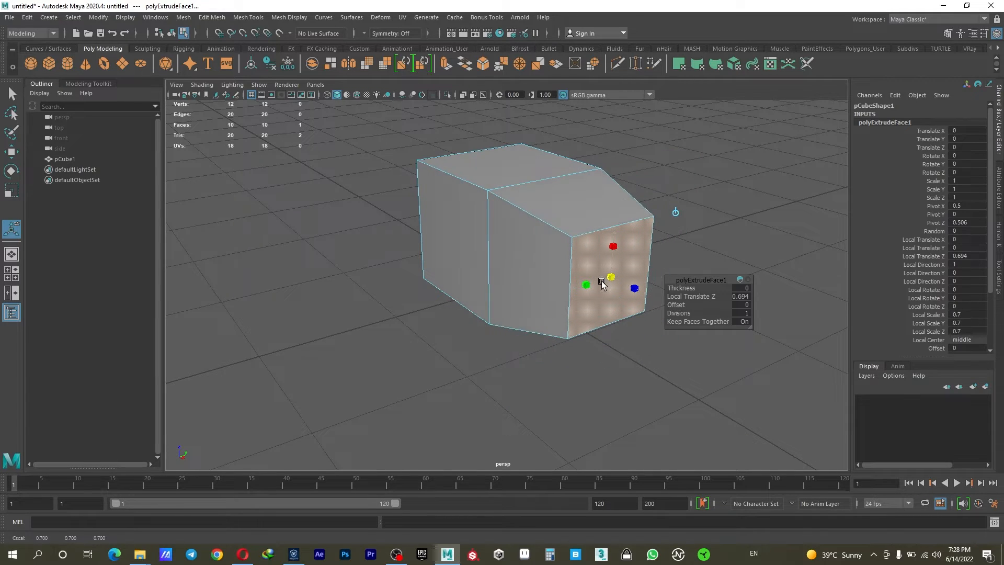
- Extrude the narrowed end face again by about 0.42 and scale it uniformly to about 1.667
left_click(444, 64)
left_click_drag(634, 284, 639, 310)
middle_click_drag(639, 311, 534, 269, "alt")
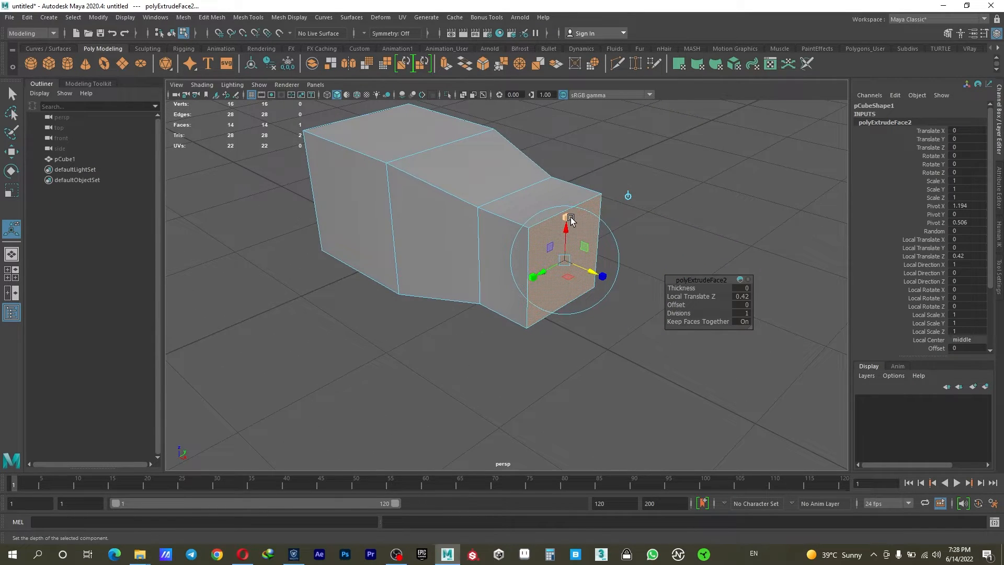
left_click_drag(565, 260, 585, 265)
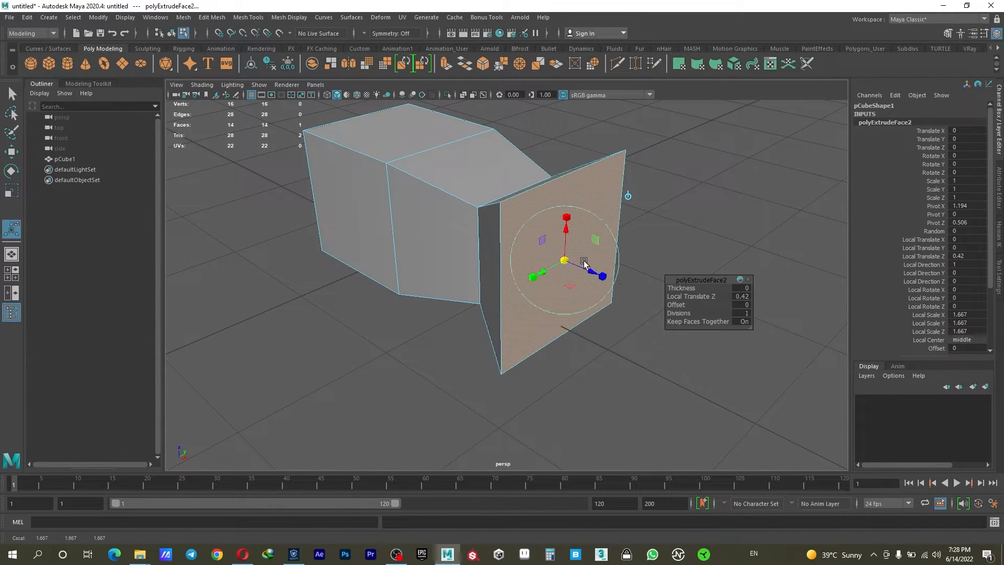
- Set the second extrusion's thickness to 0.5
left_click_drag(513, 285, 498, 269, "alt")
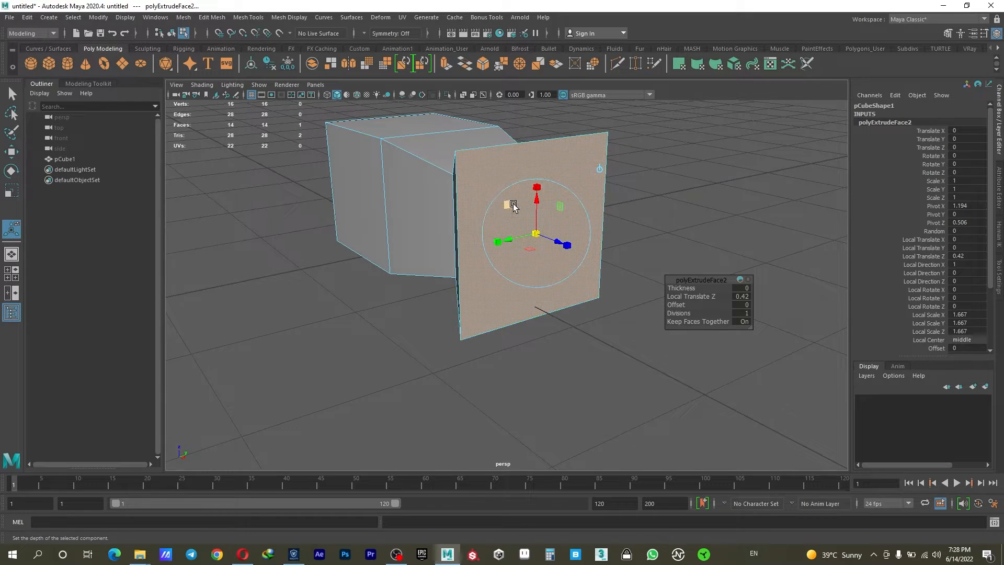
left_click_drag(505, 204, 528, 206, "alt")
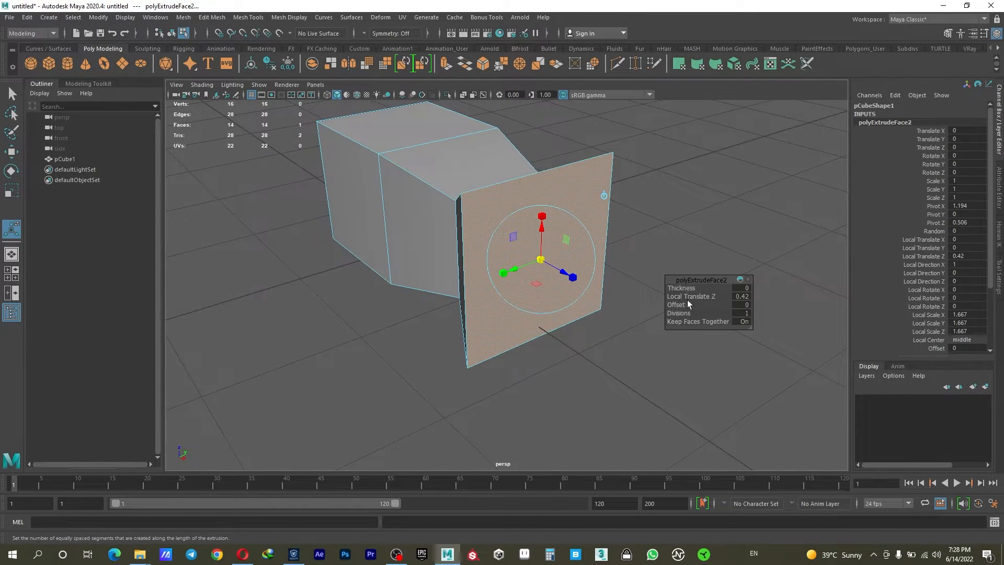
left_click_drag(594, 264, 612, 235, "alt")
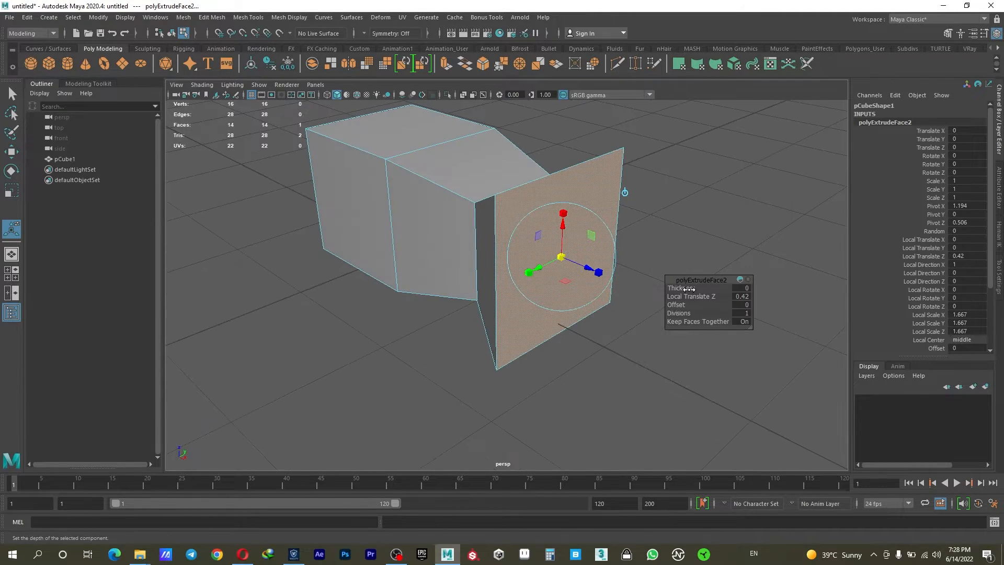
left_click_drag(683, 288, 682, 291)
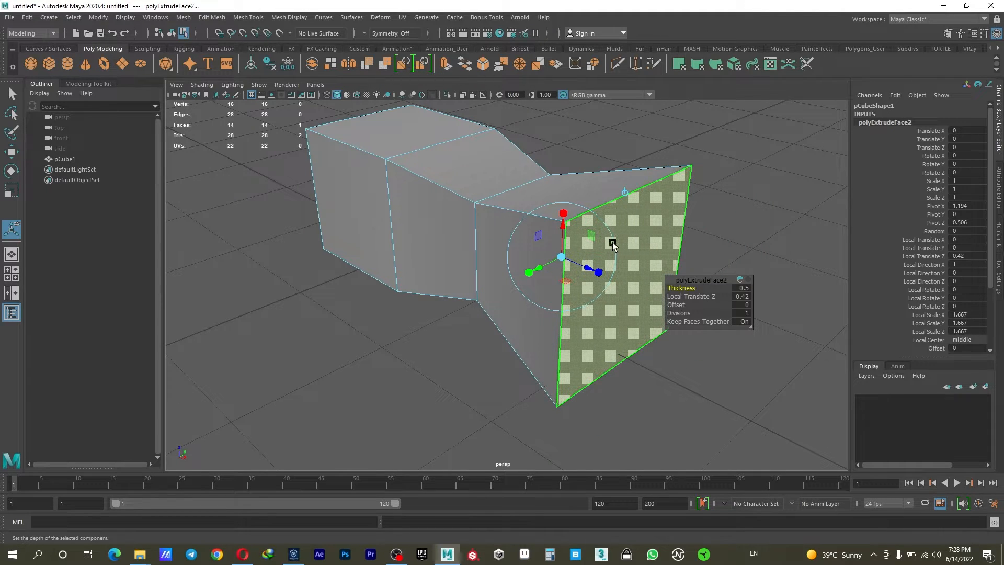
left_click_drag(613, 244, 602, 241, "alt")
- Undo both face extrusions to restore the plain cube
key("ctrl+z")
key("ctrl+z")
key("ctrl+z")
key("ctrl+z")
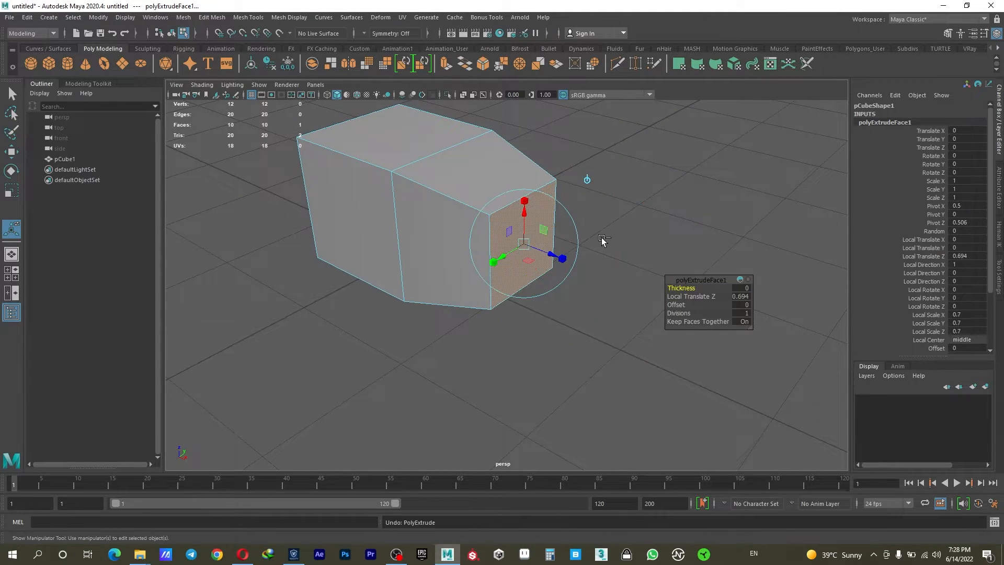
key("ctrl+z")
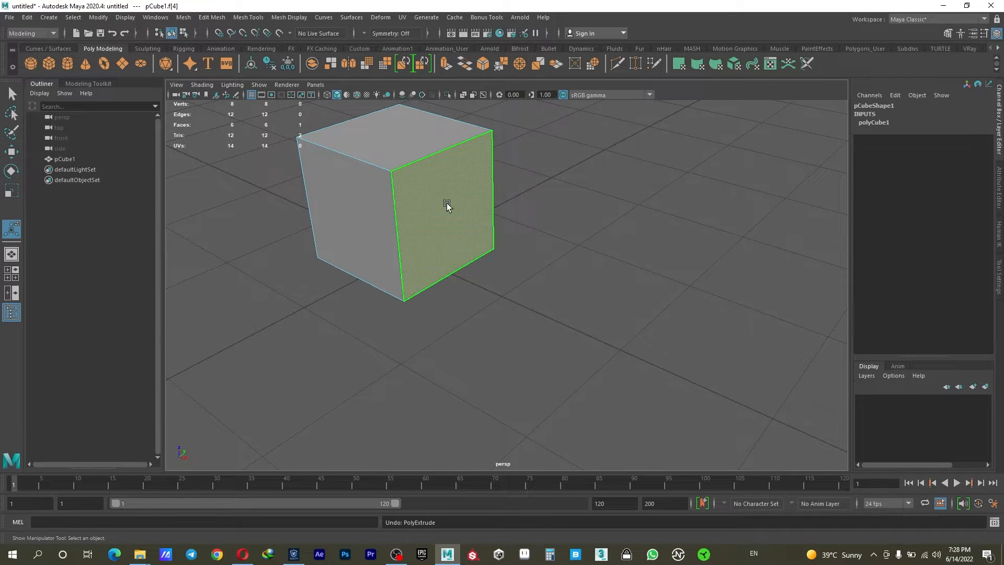
- Reselect the cube's positive X side face and extrude it with thickness 0.6 and Local Translate Z about 0.274
left_click(539, 196)
left_click(445, 197)
left_click(445, 63)
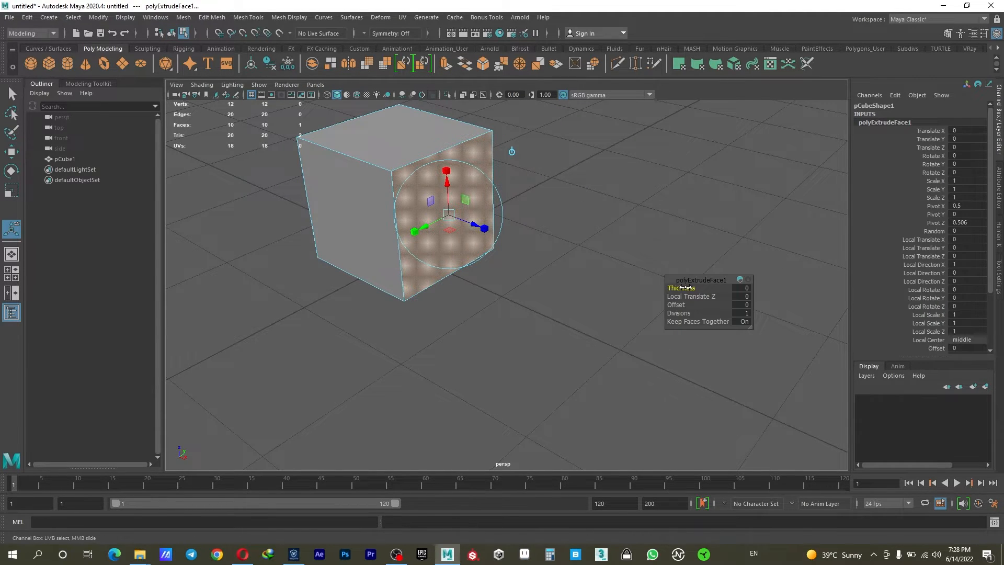
left_click_drag(680, 288, 683, 286)
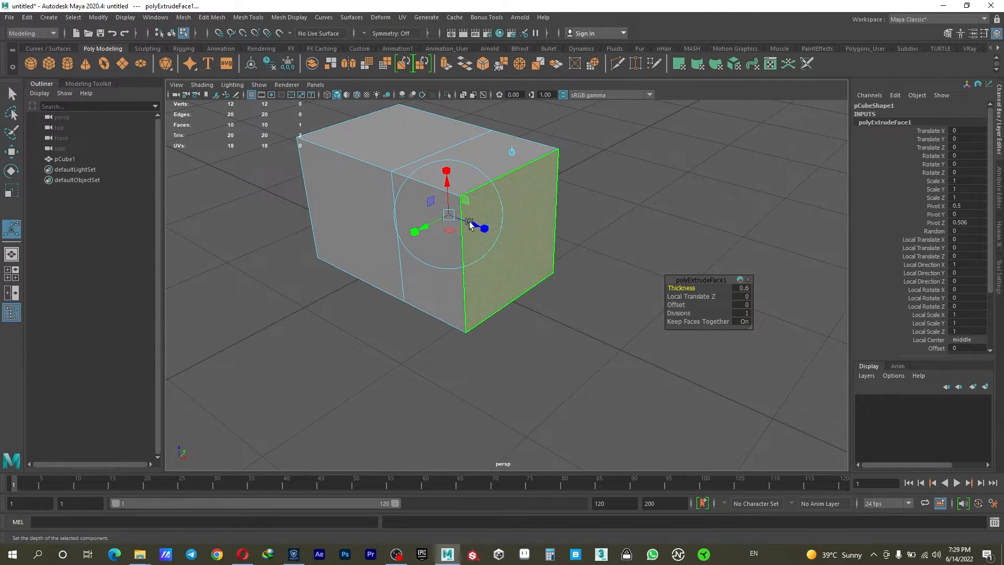
left_click_drag(465, 219, 587, 251)
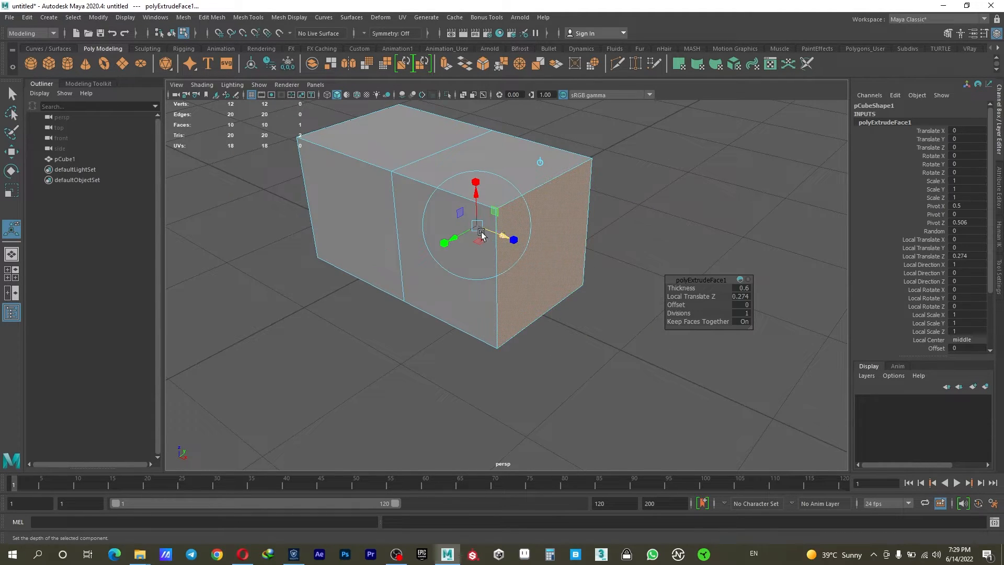
- Try a thickness of 0.9 on the extrusion and undo that change
left_click_drag(674, 288, 680, 288)
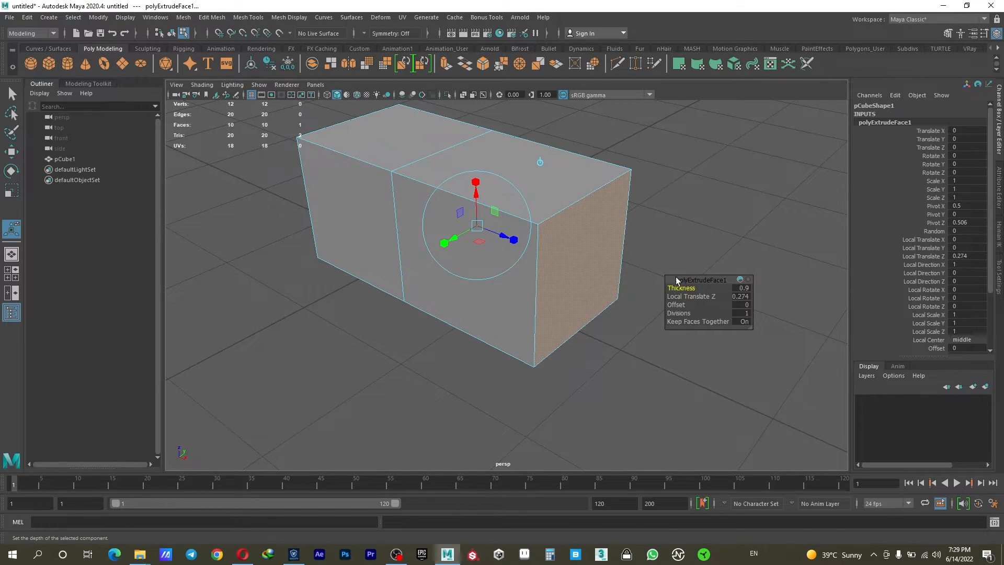
key("ctrl+z")
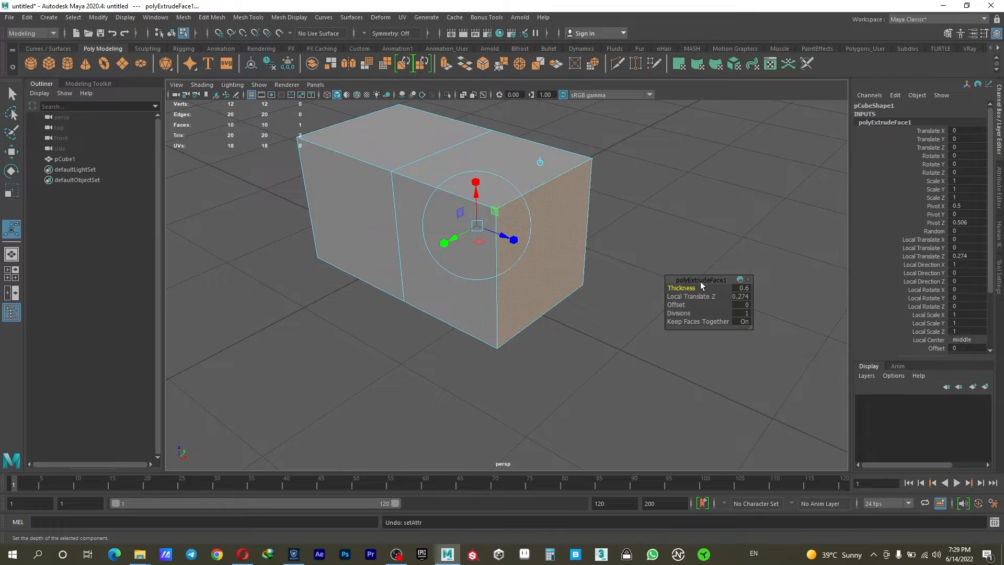
- Undo the extrusion's Local Translate Z change and set its divisions to 3
key("ctrl+z")
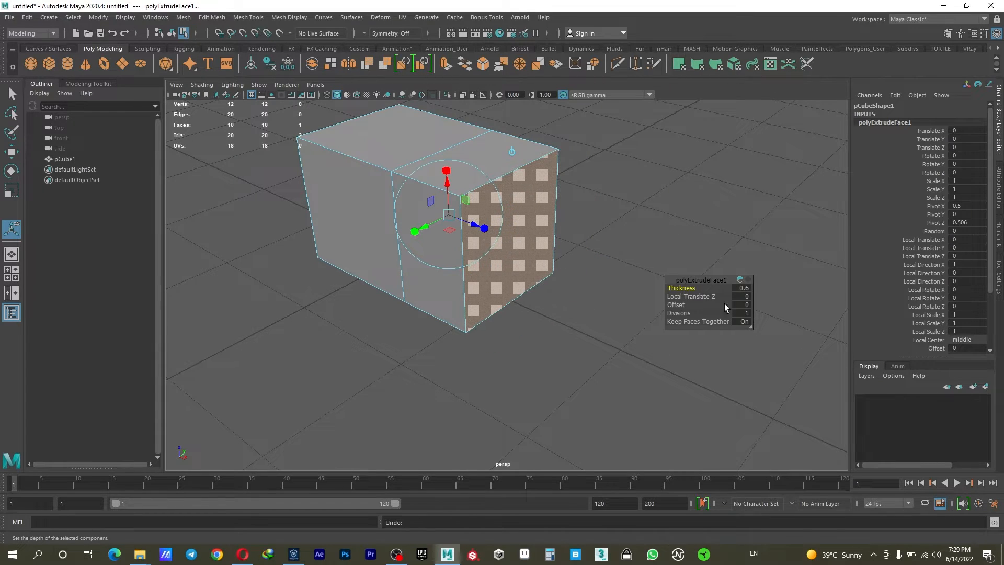
mouse_move(692, 297)
left_mouse_down()
mouse_move(703, 297)
mouse_move(673, 306)
mouse_move(696, 314)
mouse_move(686, 313)
left_mouse_up()
key("ctrl+z")
key("ctrl+z")
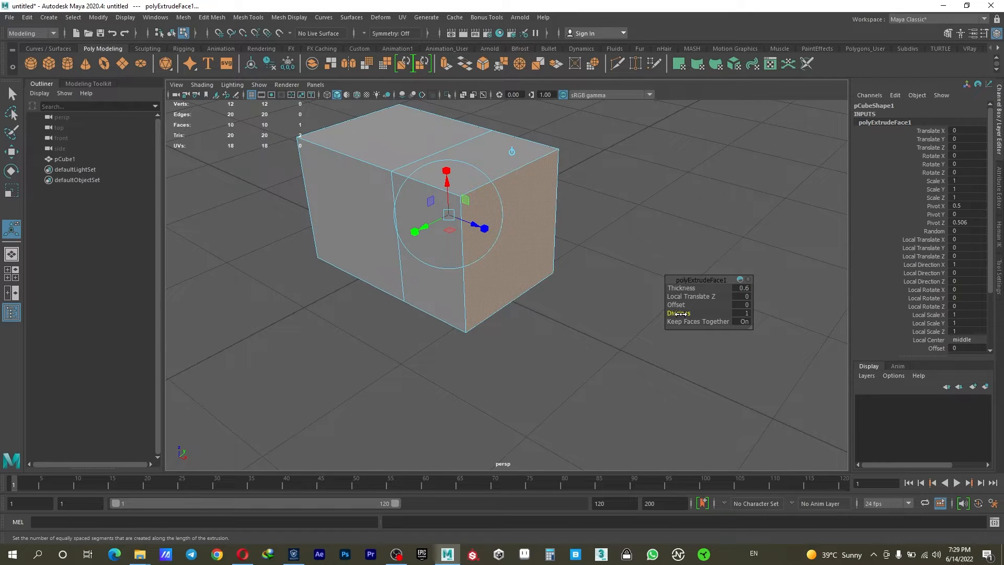
left_click_drag(675, 314, 685, 313)
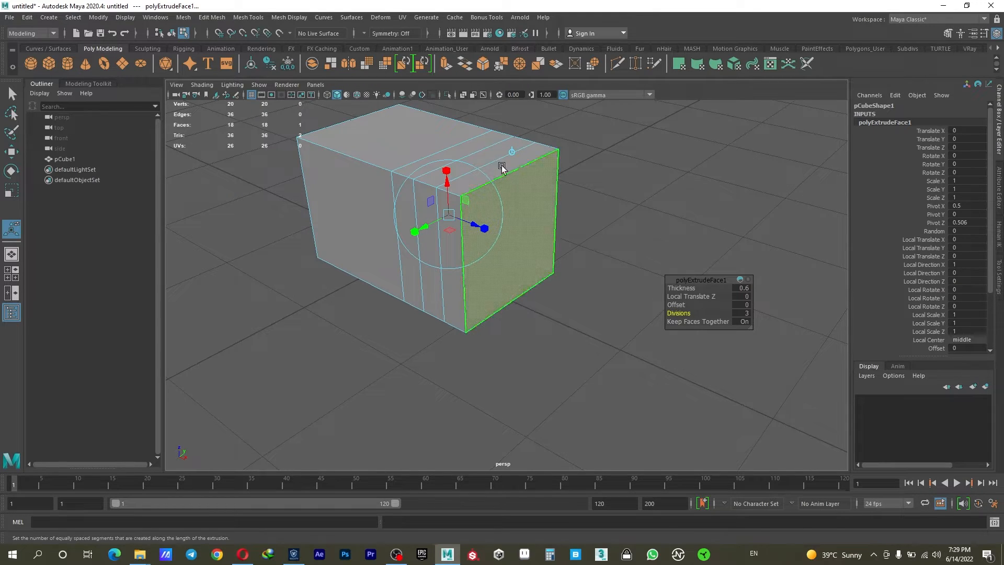
- Examine the edges that the divisions add along the extruded section of the cube
right_click_drag(474, 147, 469, 122)
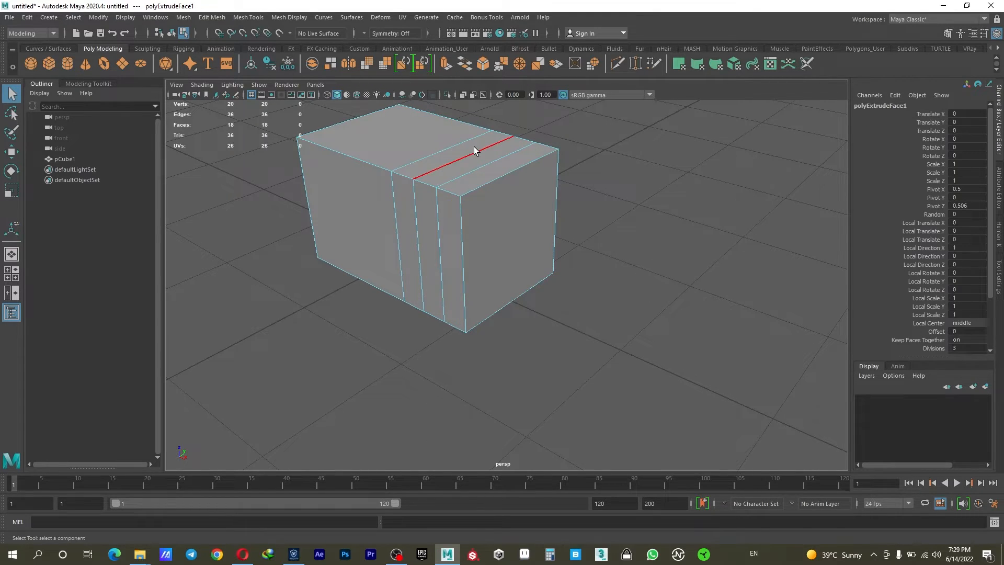
left_click(474, 147)
left_click_drag(444, 173, 499, 246, "alt")
double_click(470, 196, "shift")
- Switch to face selection and examine the individual top, side and end faces of the divided section
right_click(520, 197)
right_click_drag(520, 199, 520, 205)
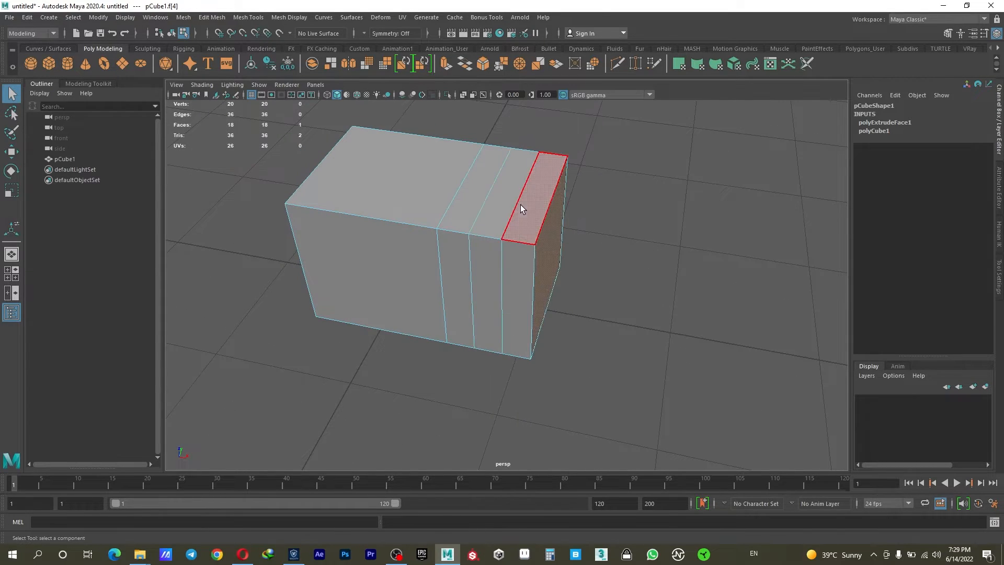
left_click(468, 260)
left_click(488, 265)
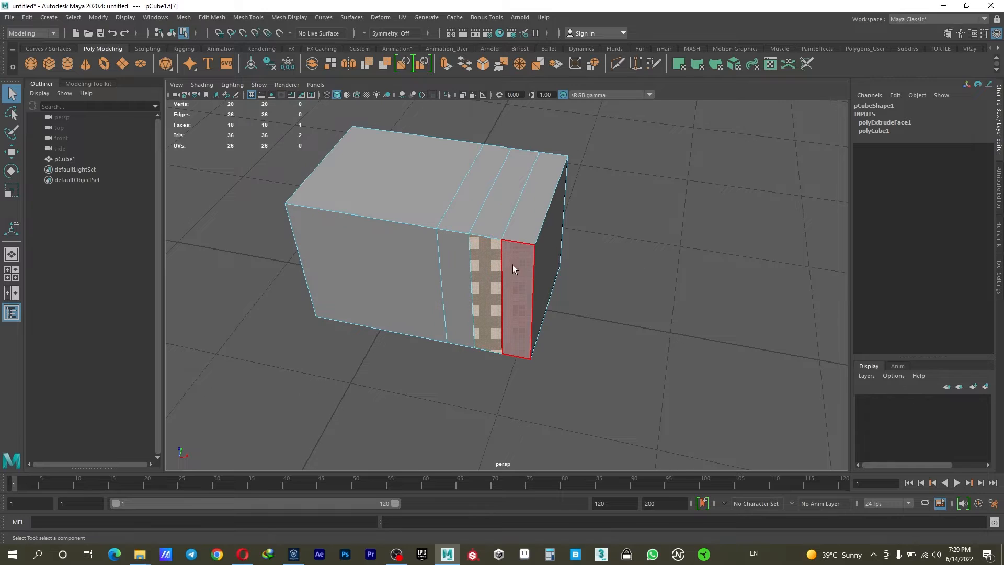
left_click(514, 264)
left_click(505, 193)
left_click(475, 194)
left_click(455, 246)
left_click(486, 251)
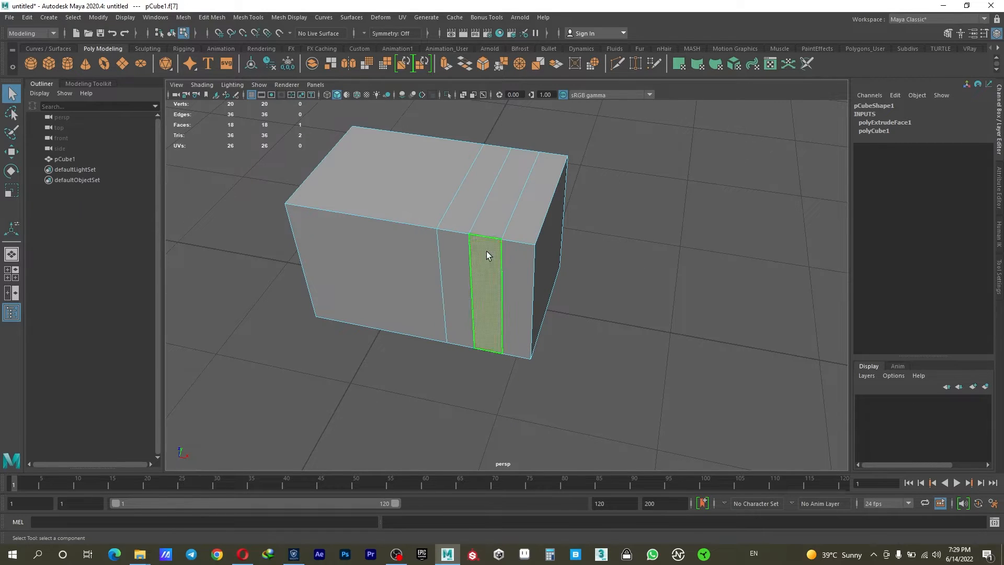
left_click(505, 201)
left_click(529, 202)
left_click_drag(545, 233, 514, 221, "alt")
left_click(513, 221)
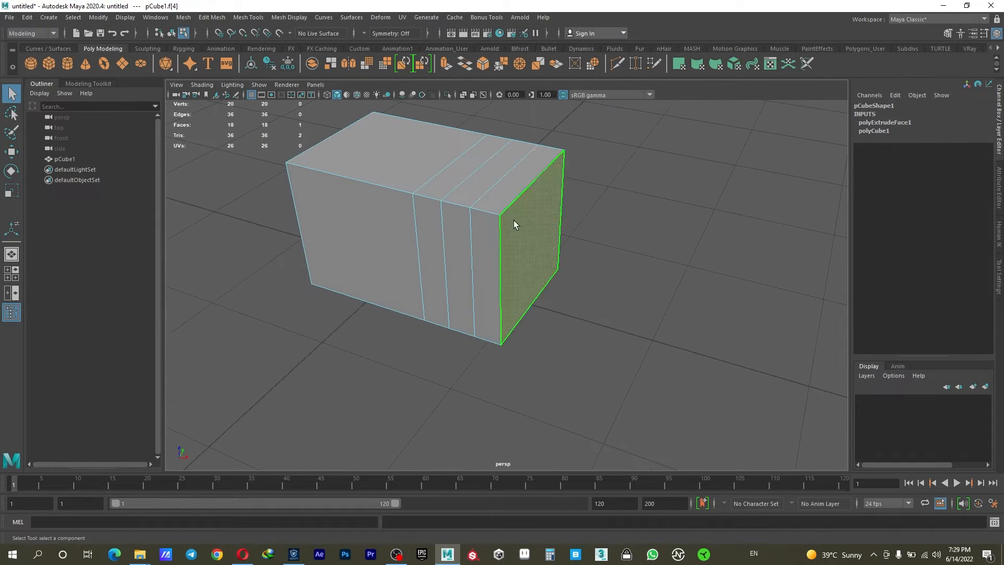
- Select the end face of the divided section and extrude it
right_click(535, 218)
left_click(530, 246)
left_click(446, 64)
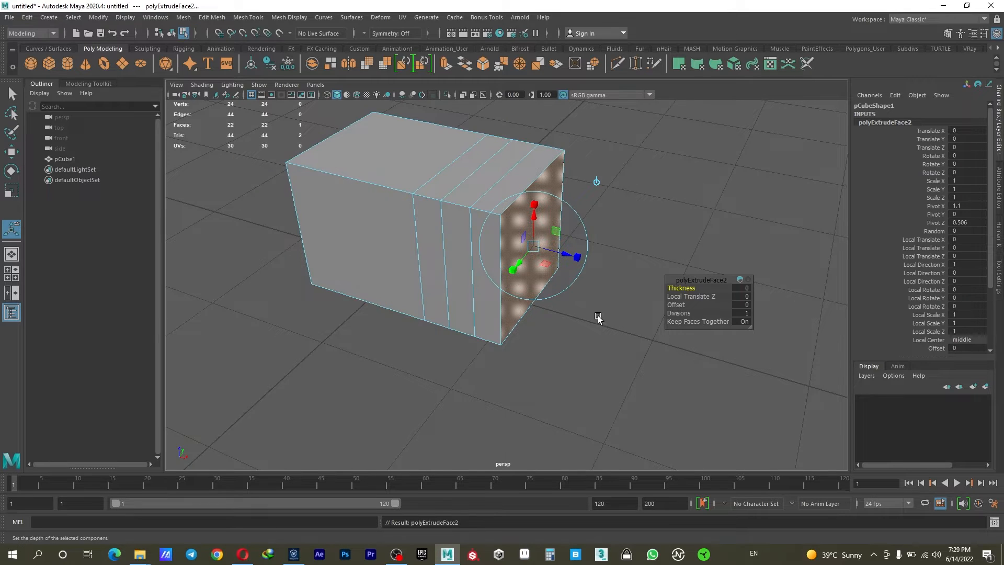
left_click_drag(598, 316, 705, 340, "alt")
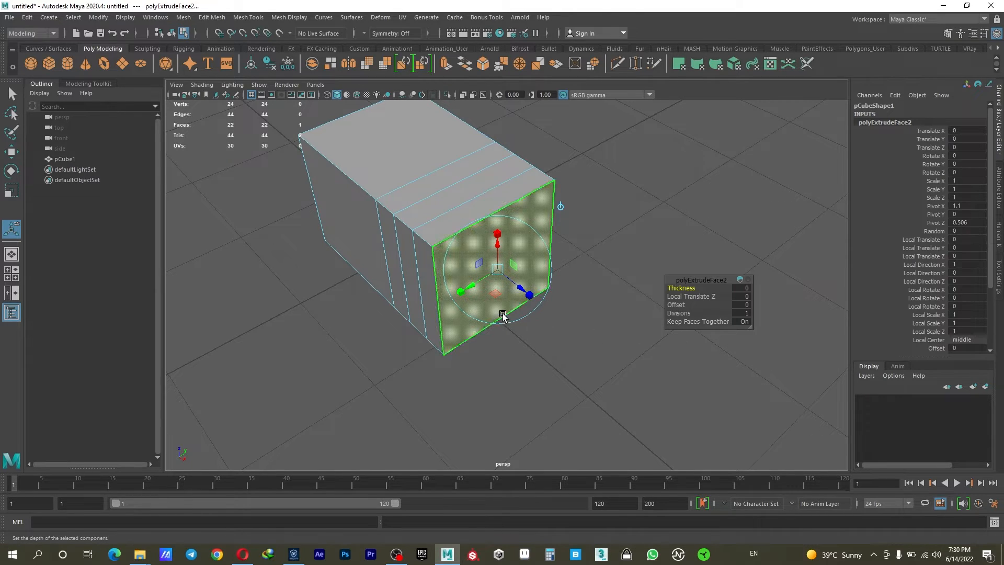
- Add the four top faces to the end-face selection and extrude them with a Local Translate Z of about 0.153
left_click(444, 221, "shift")
left_click(437, 204, "shift")
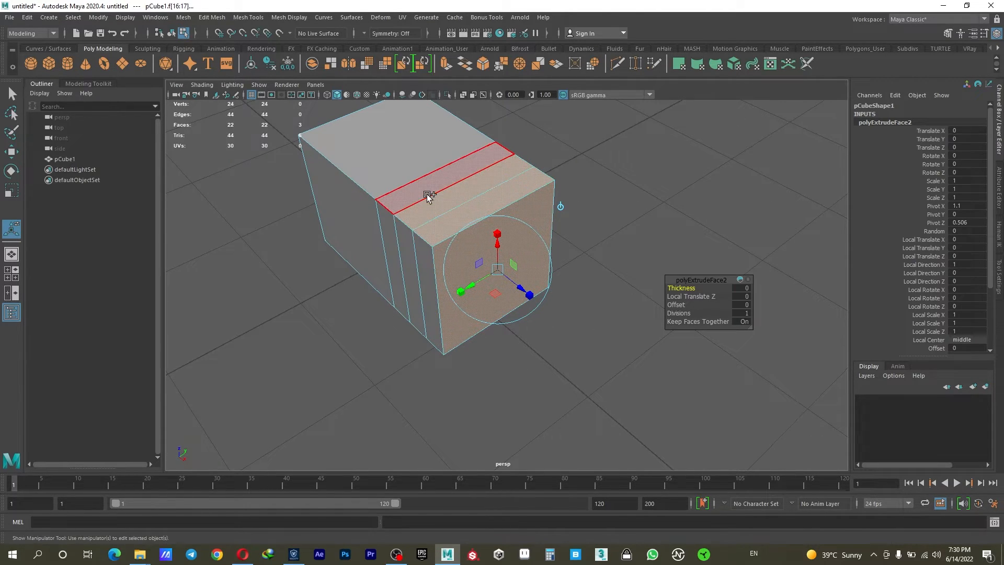
left_click(427, 193, "shift")
left_click(361, 177, "shift")
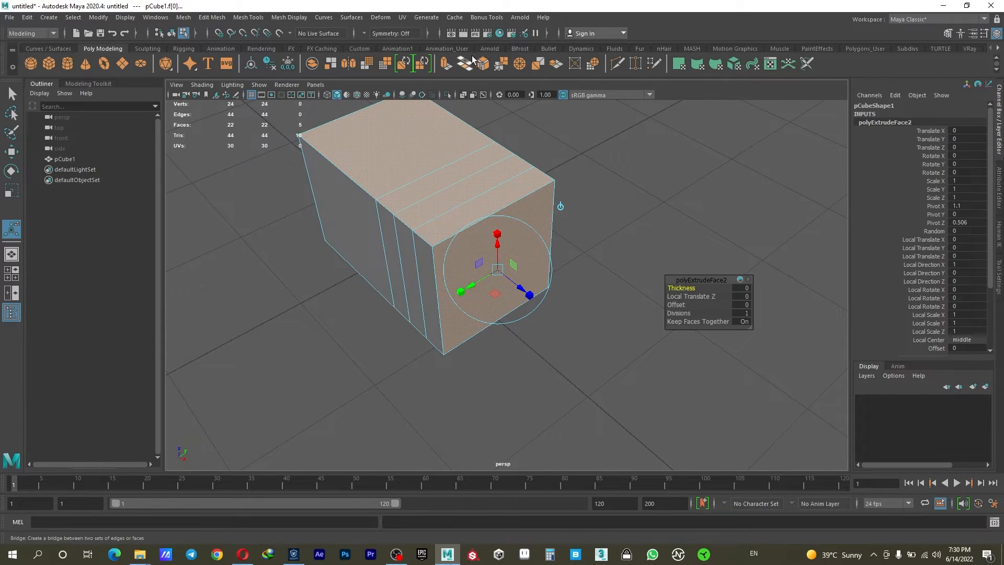
left_click(464, 65)
left_click(450, 67)
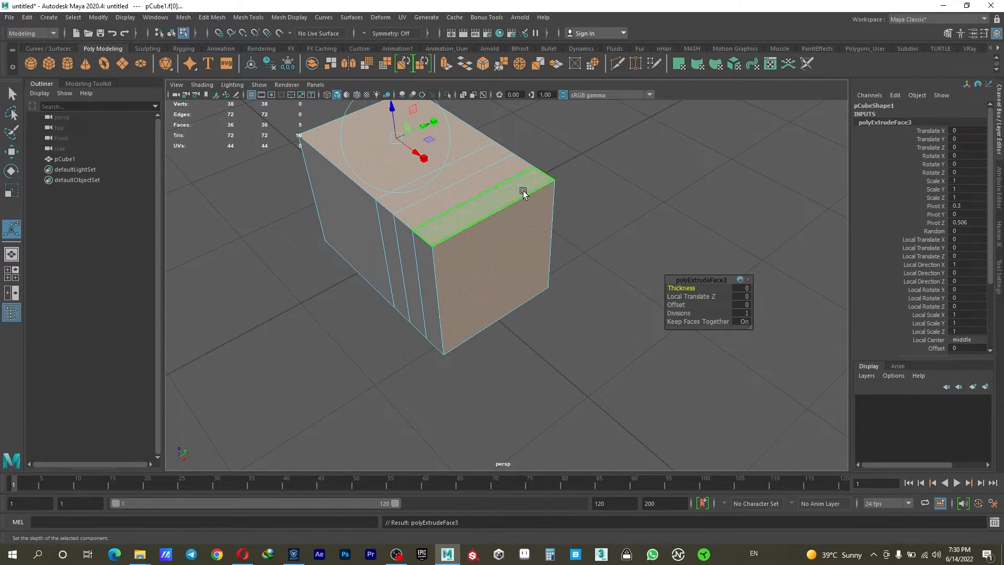
left_click_drag(398, 126, 406, 104)
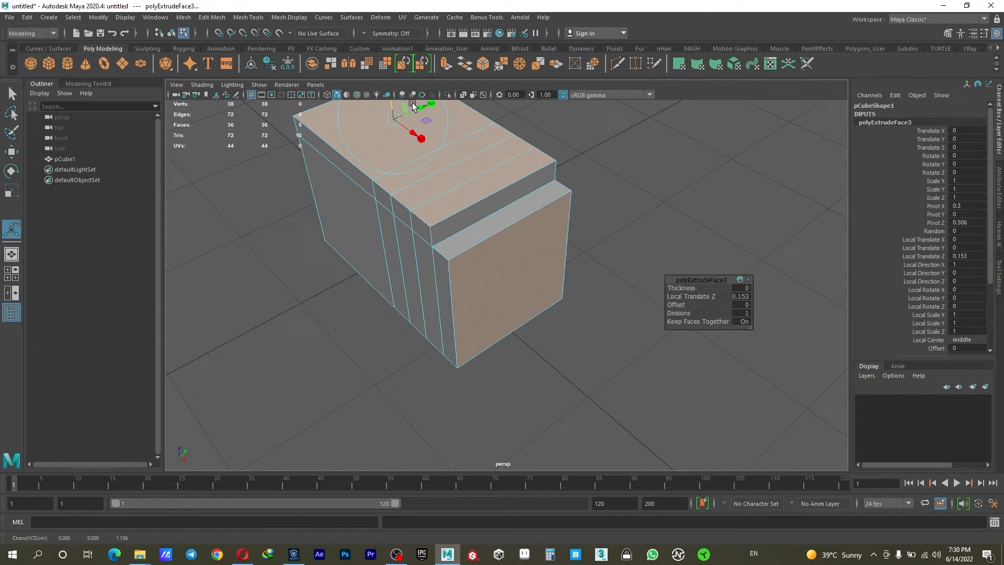
- Turn off Keep Faces Together for the extrusion and set its offset to 0.01
left_click(713, 321)
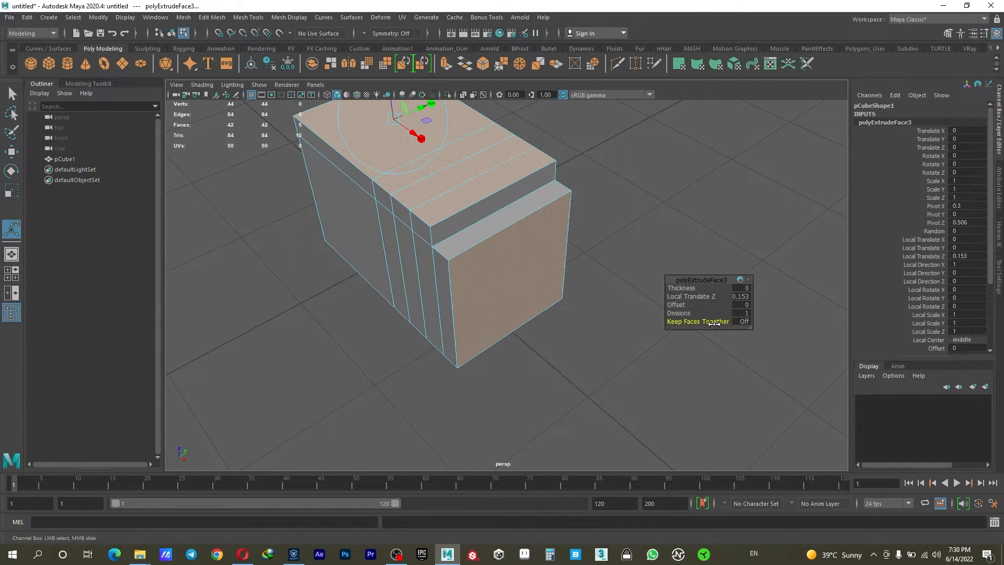
left_click_drag(678, 305, 680, 306)
left_click(740, 304)
type(".01")
key("Return")
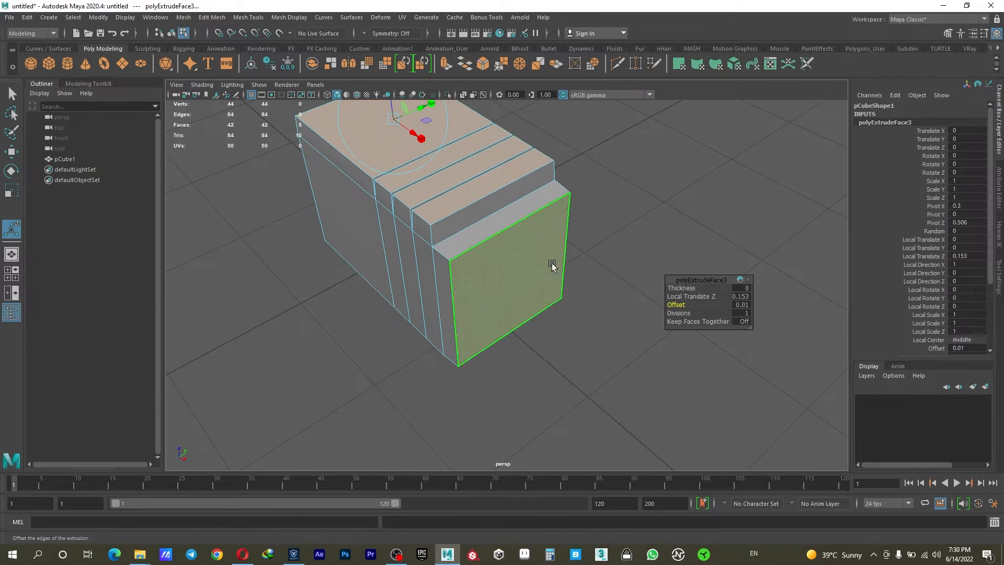
- Try a different thickness on the separated face extrusion and undo it
left_click_drag(554, 269, 514, 241, "alt")
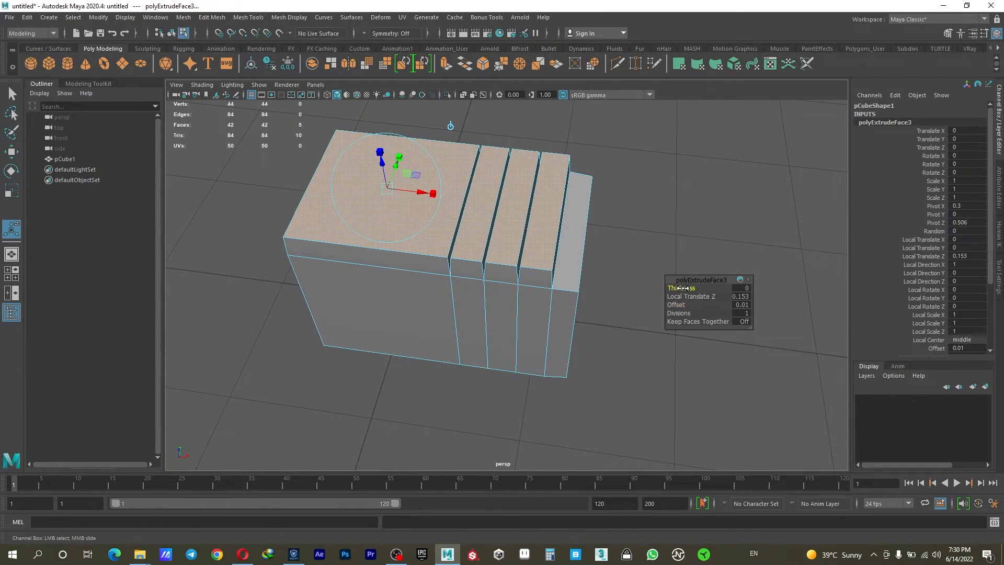
left_click_drag(680, 288, 682, 287)
middle_click_drag(683, 287, 732, 287)
key("ctrl+z")
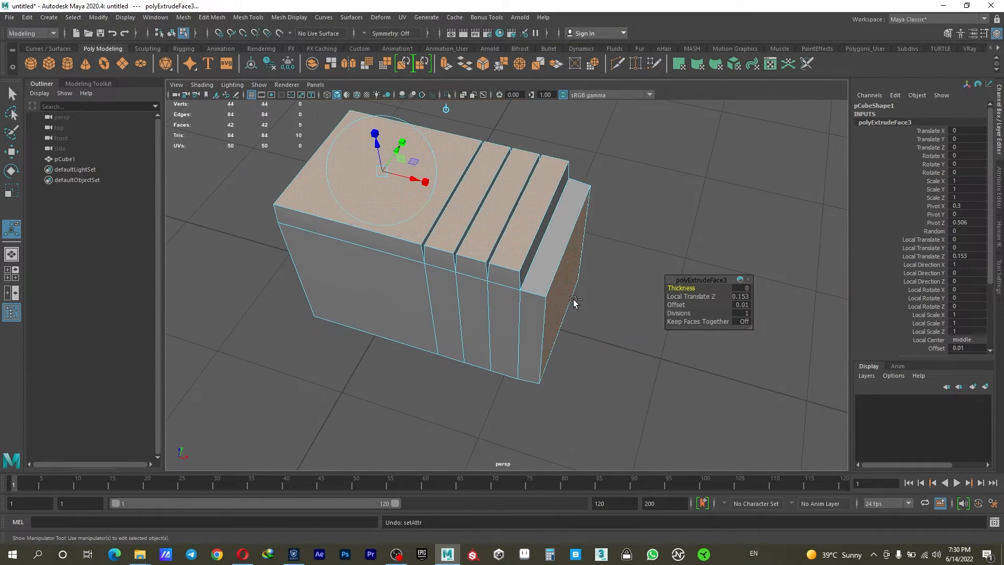
- Examine the gaps between the separately extruded top faces and the end face from several angles
left_click_drag(592, 314, 564, 292, "alt")
middle_click_drag(564, 291, 571, 351, "alt")
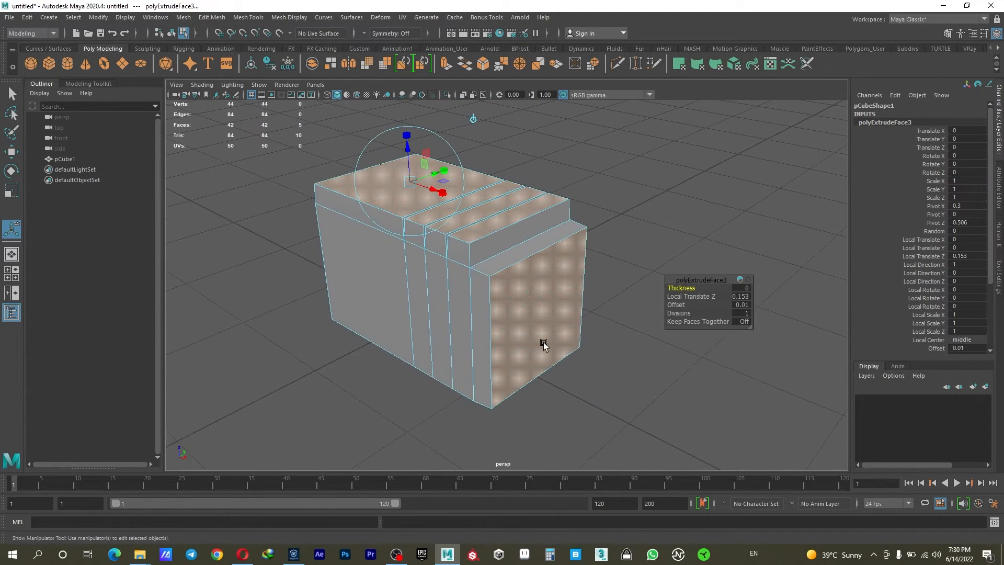
left_click_drag(544, 346, 552, 303, "alt")
left_click_drag(527, 252, 529, 271, "alt")
right_click_drag(479, 222, 541, 208)
mouse_move(507, 274)
left_mouse_down("alt")
mouse_move(568, 292)
mouse_move(504, 274)
left_mouse_up("alt")
left_click(481, 360)
right_click_drag(481, 360, 518, 354, "alt")
left_click_drag(519, 354, 510, 422, "alt")
- Select the extruded cube as a whole object and activate the Move tool
left_click(434, 257)
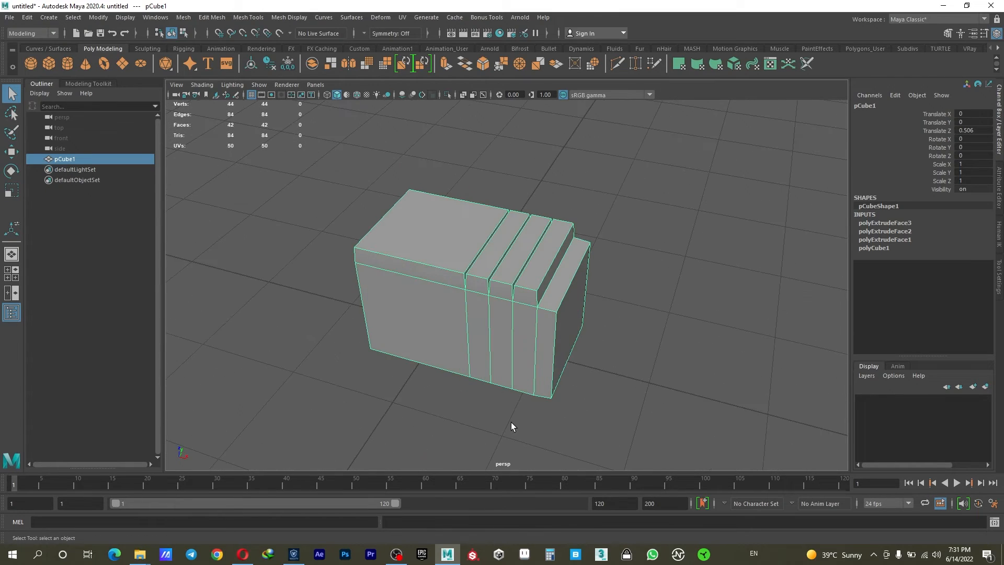
left_click(511, 423)
left_click(488, 338)
left_click_drag(488, 338, 533, 384, "alt")
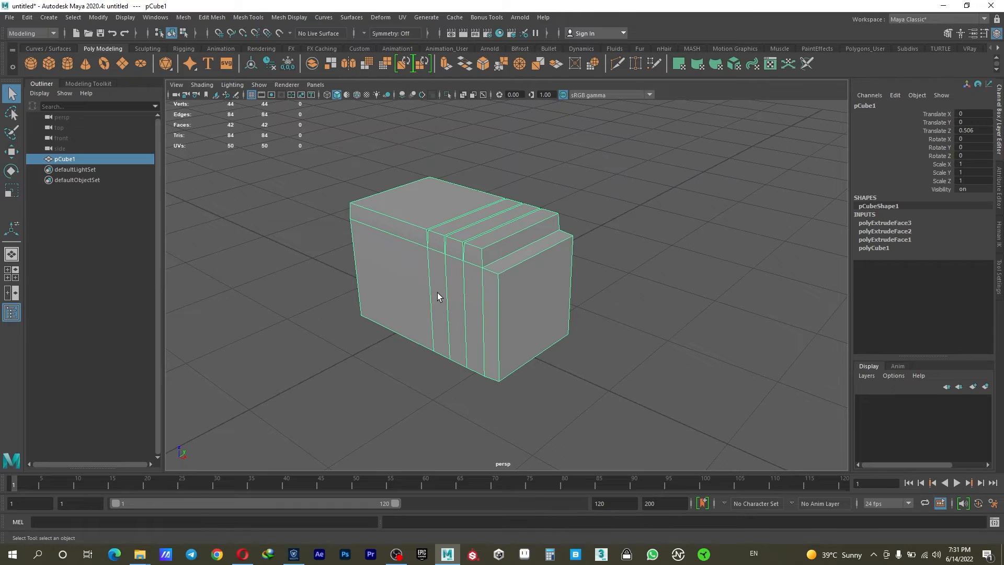
left_click_drag(406, 304, 423, 306, "alt")
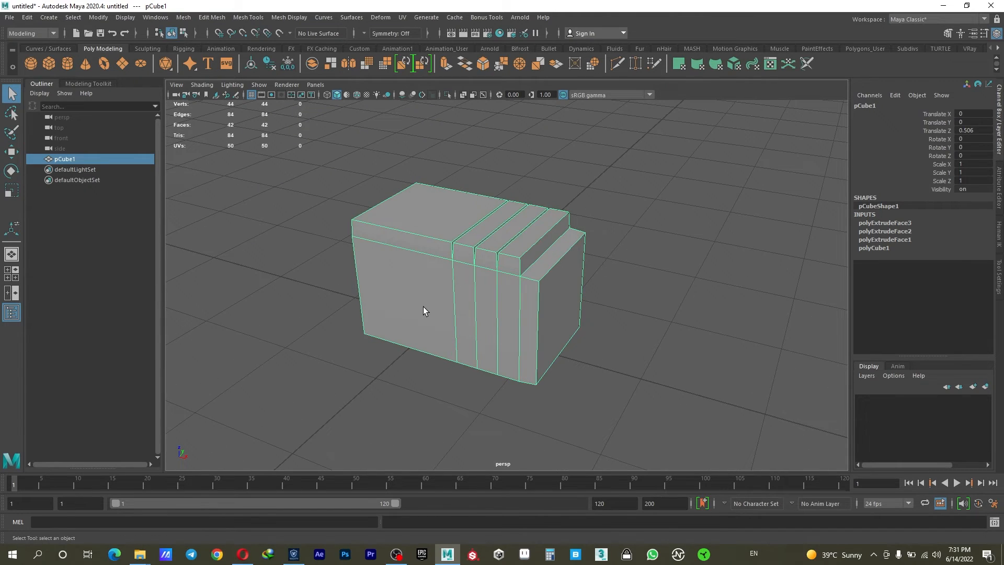
key("w")
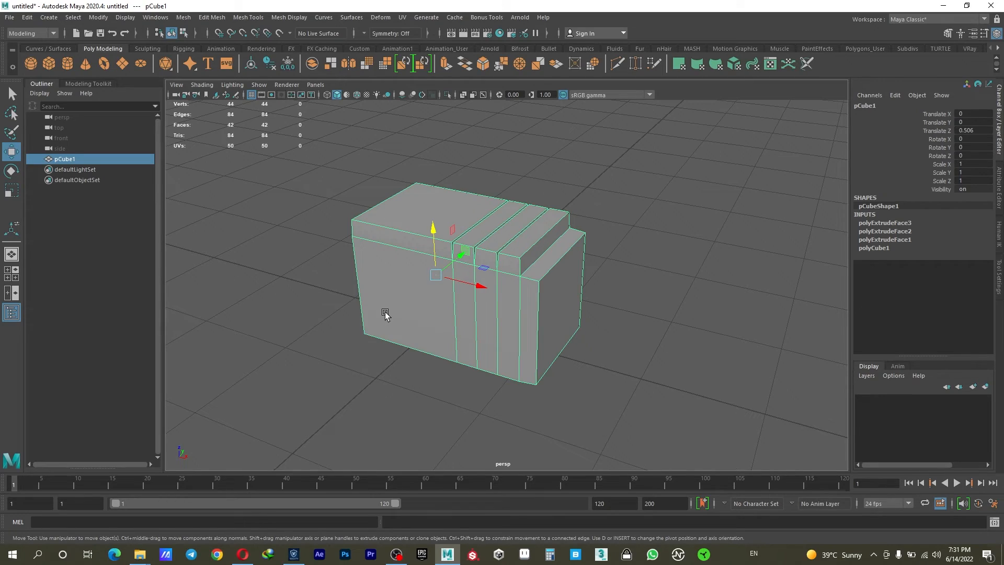
left_click_drag(370, 285, 578, 280, "alt")
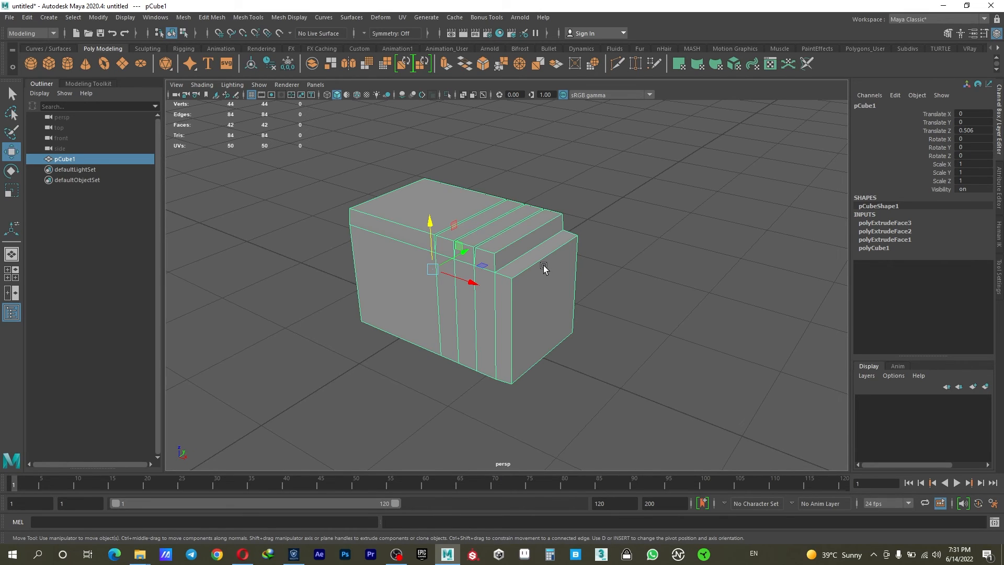
left_click_drag(460, 258, 361, 248, "alt")
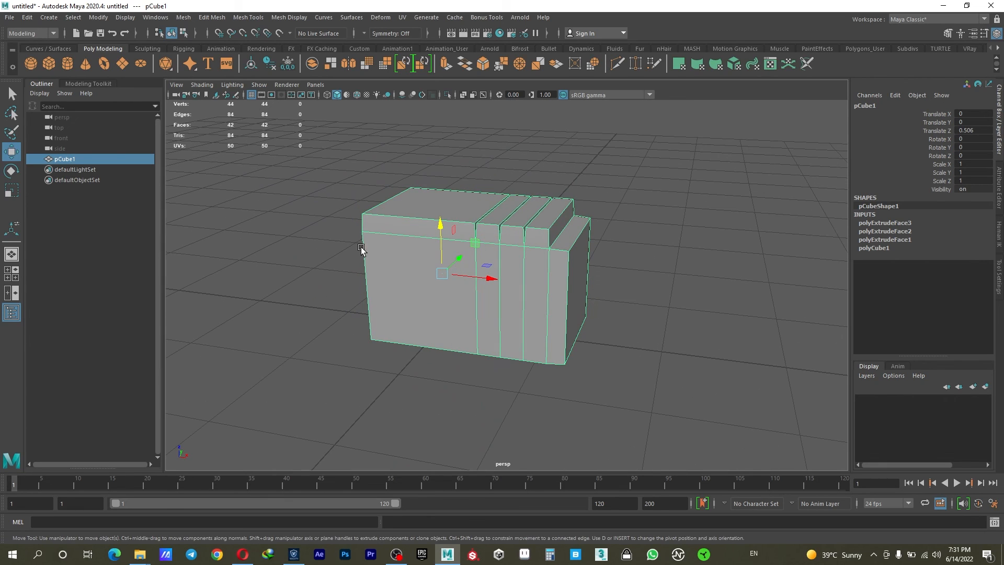